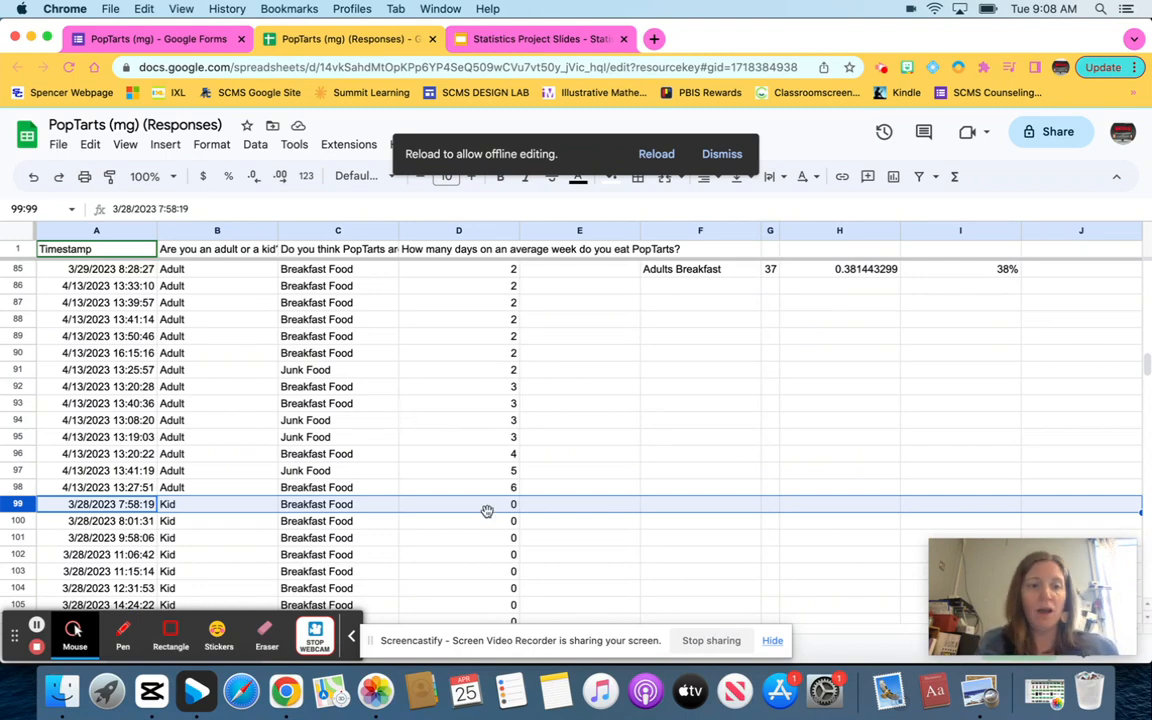
Step: Sort the whole response sheet A→Z by the "Are you an adult or a kid" column, with the data marked as having a header row
scroll(283, 470, up, 15)
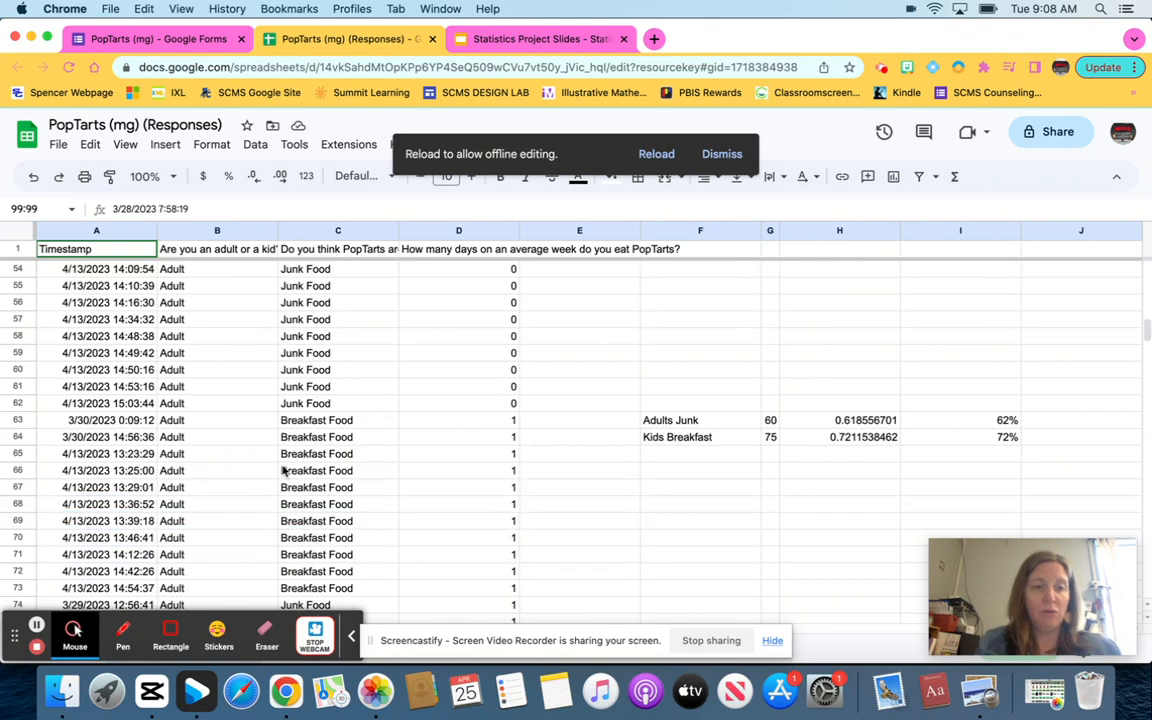
scroll(283, 470, up, 4)
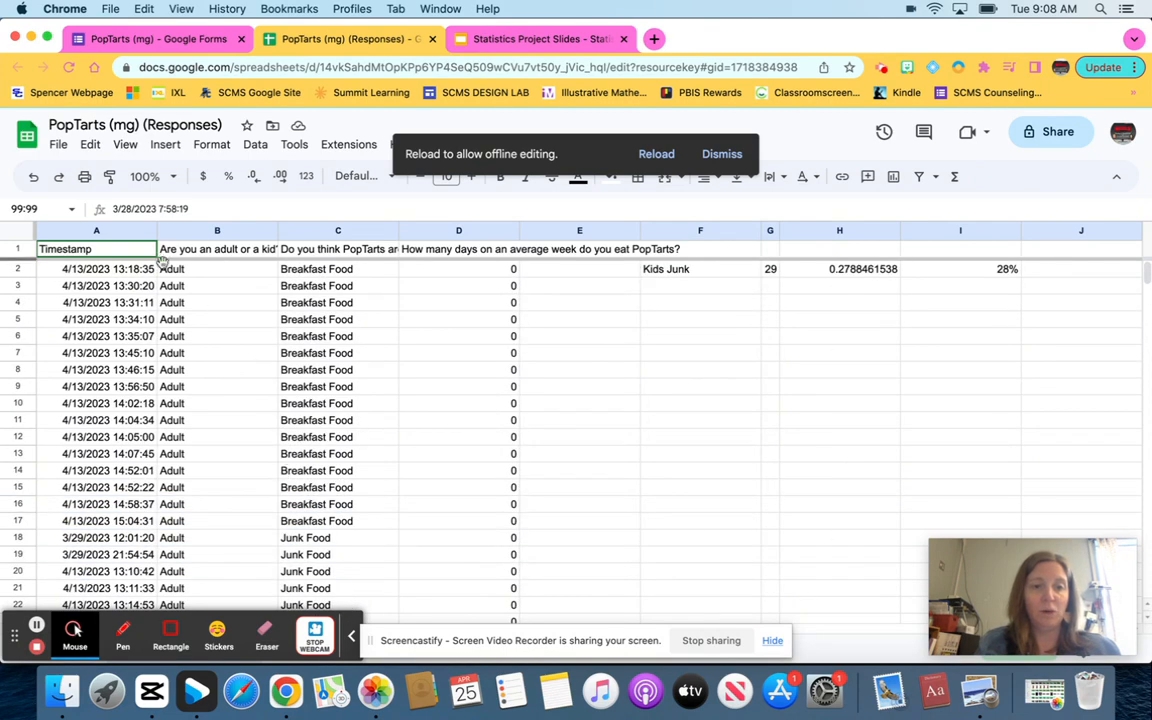
scroll(196, 349, down, 5)
scroll(196, 349, down, 8)
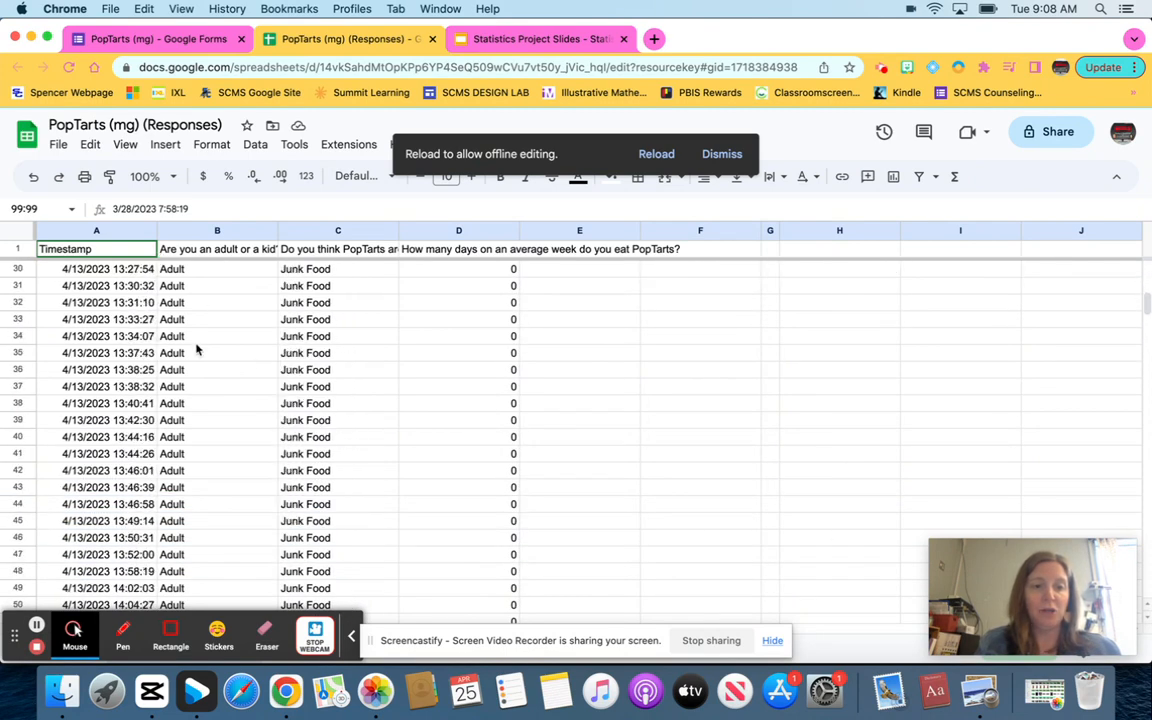
scroll(196, 349, down, 6)
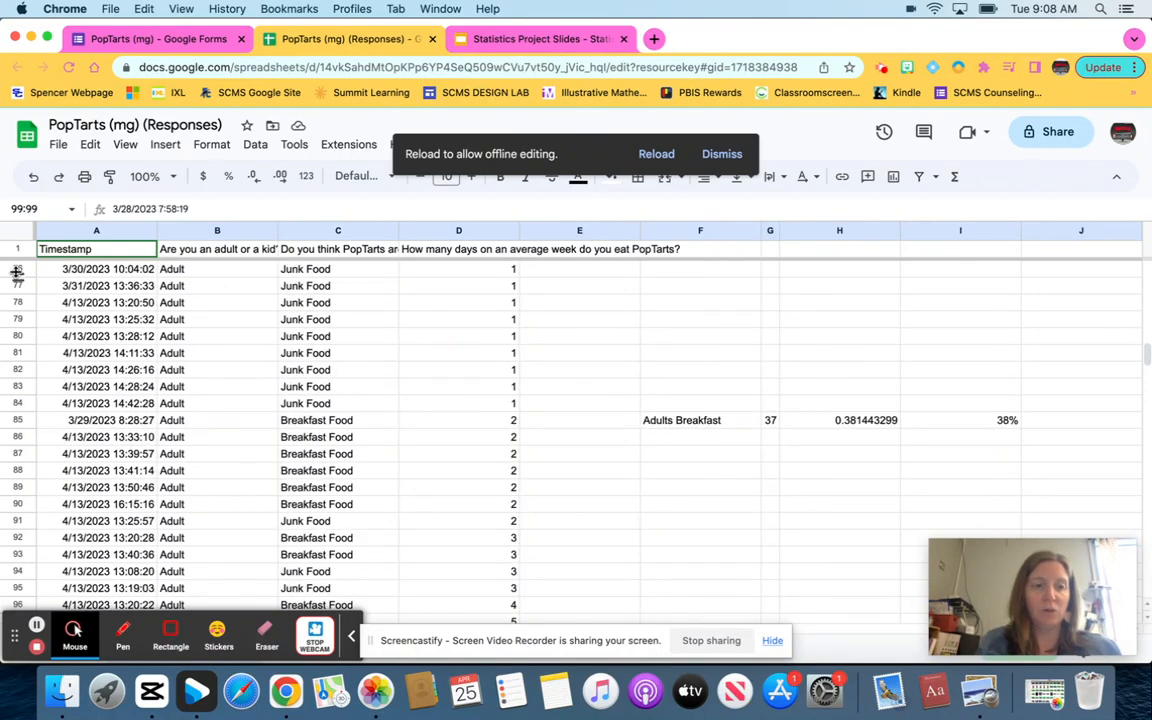
click(15, 232)
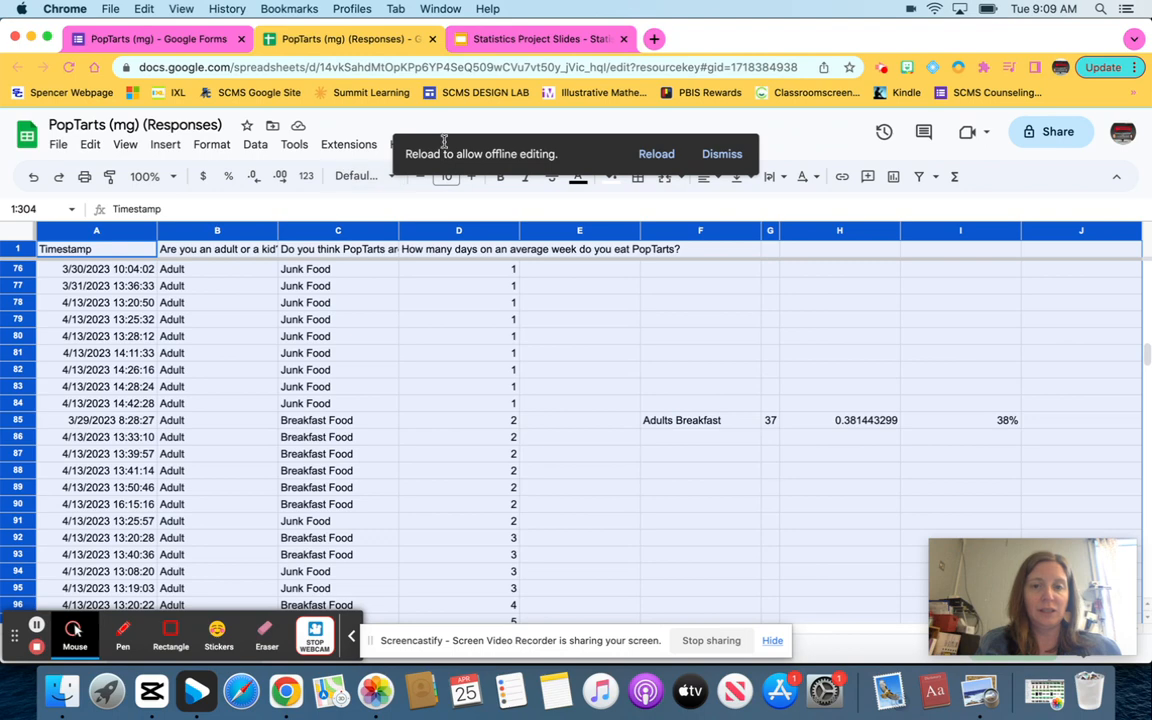
click(722, 154)
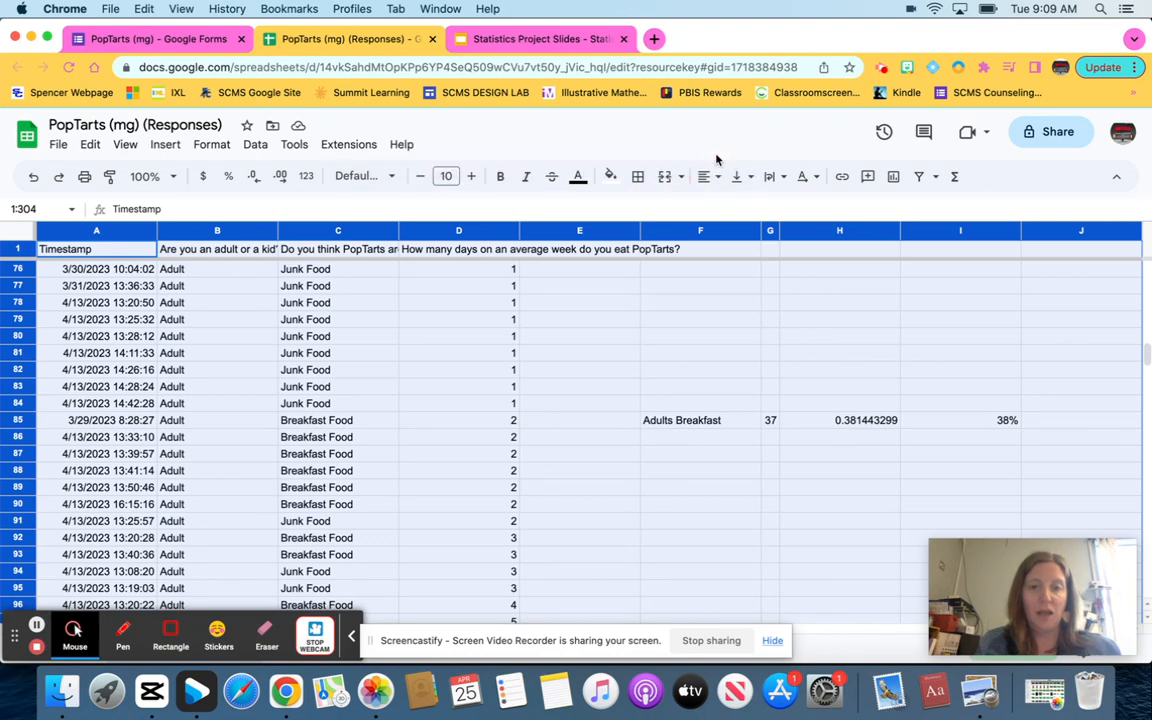
click(255, 145)
mouse_move(258, 198)
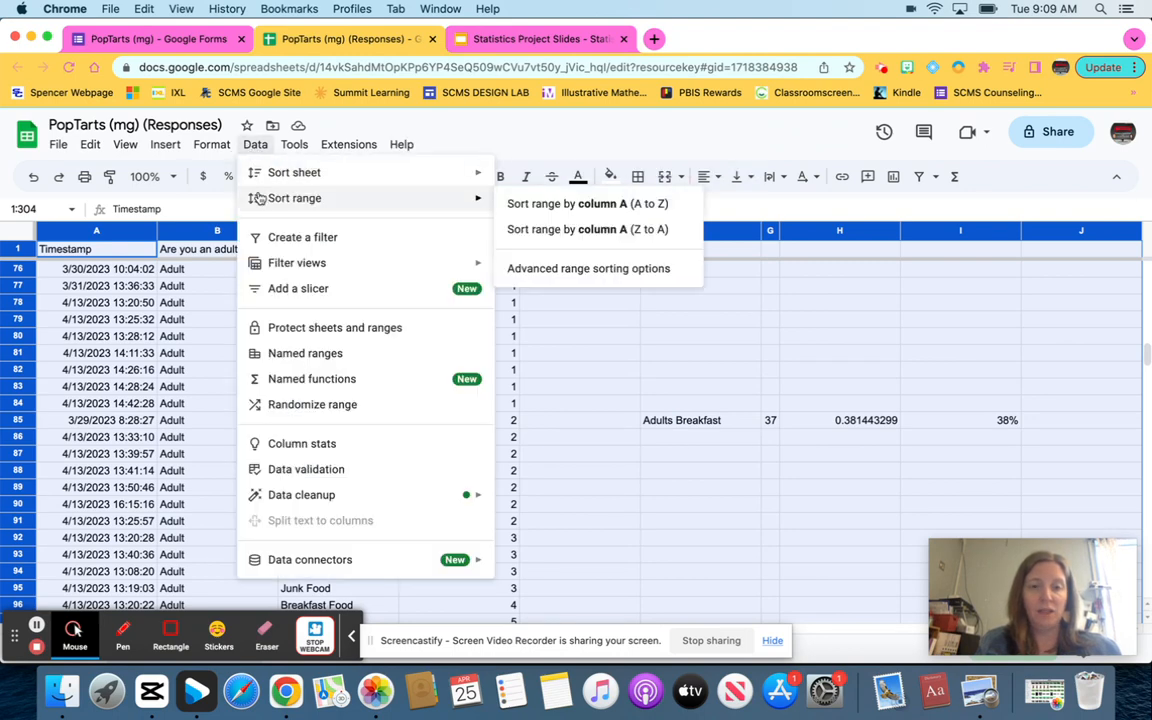
click(540, 267)
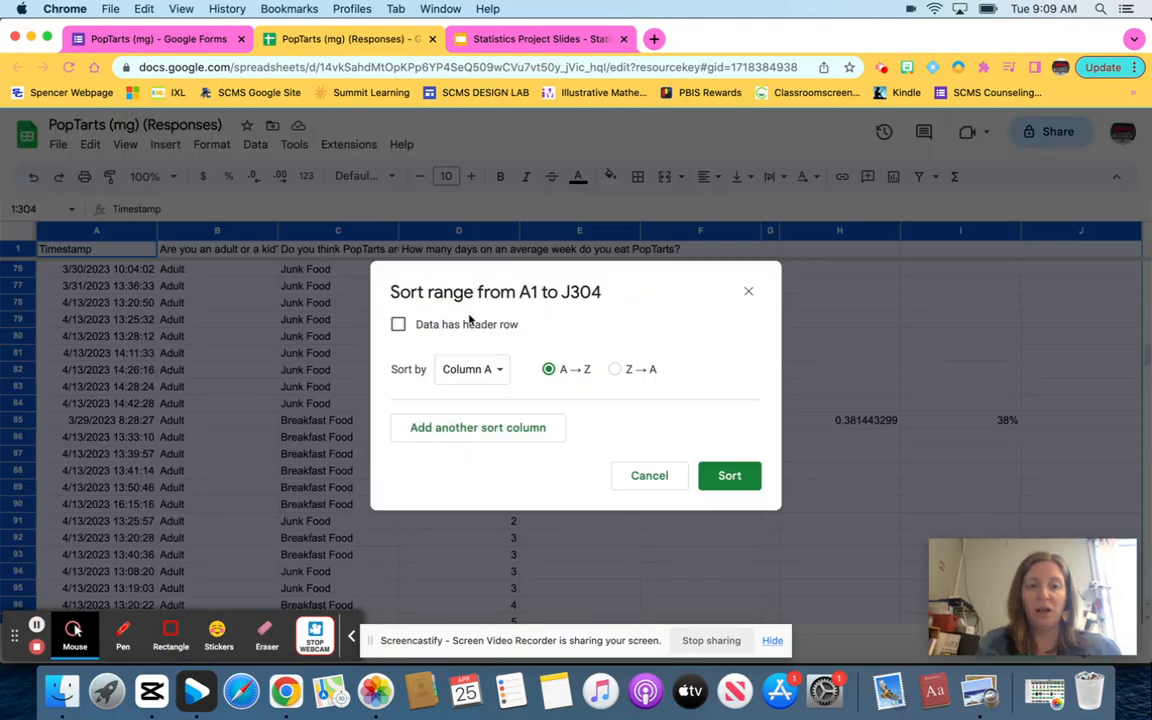
click(448, 327)
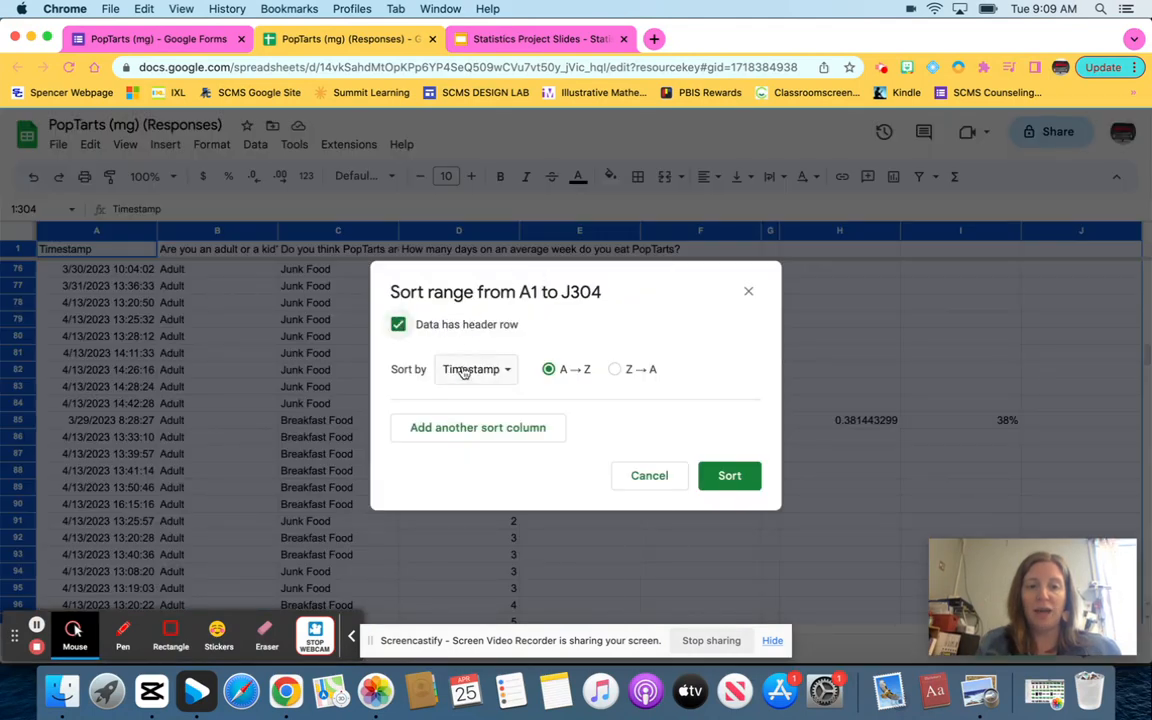
click(464, 371)
click(474, 398)
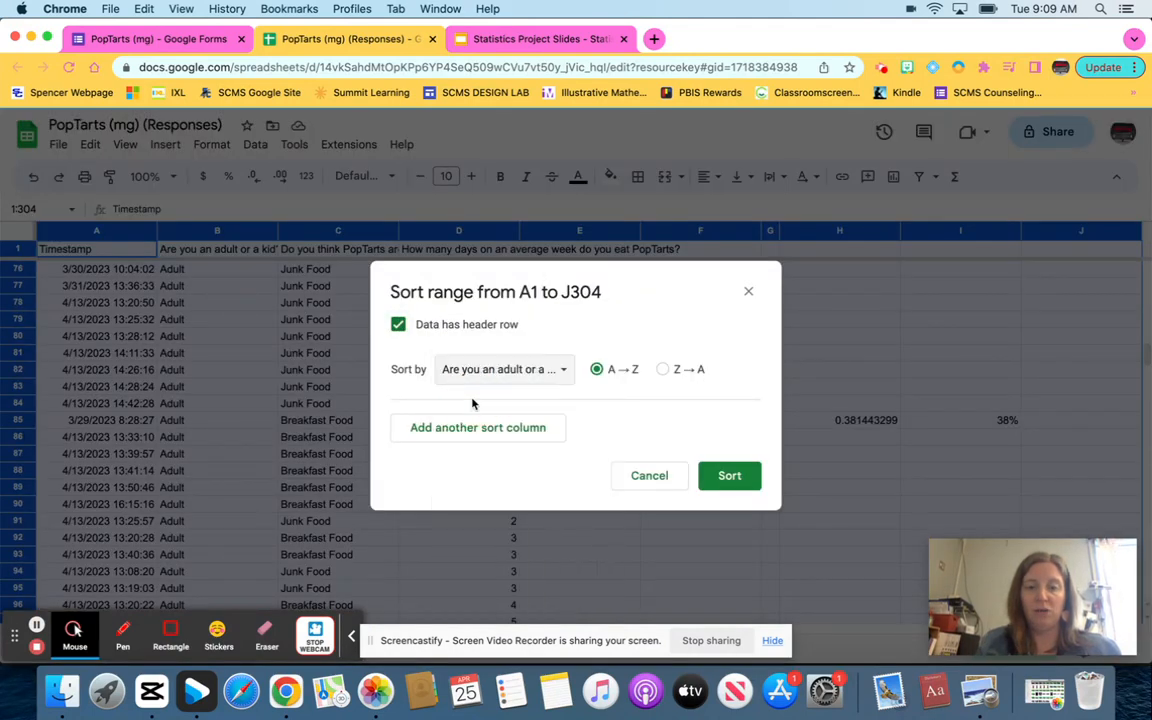
click(738, 477)
Step: Insert one blank row above the first Kid response, row 99, to separate the kids from the adults
scroll(430, 477, down, 10)
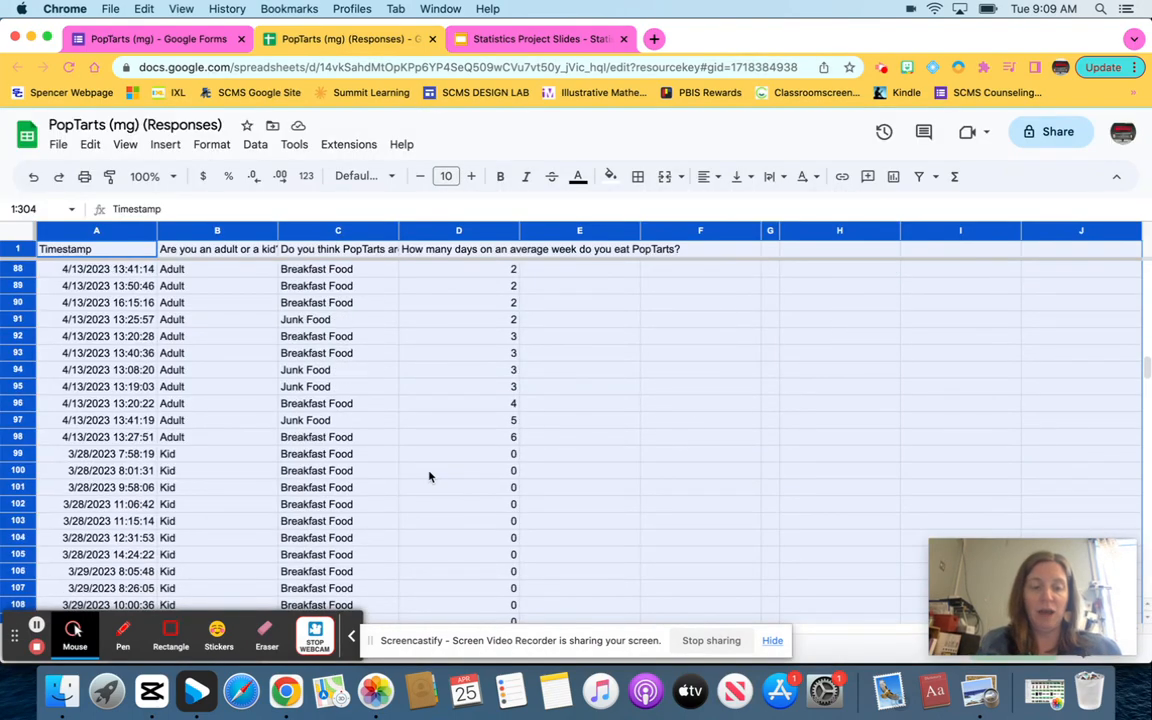
click(253, 424)
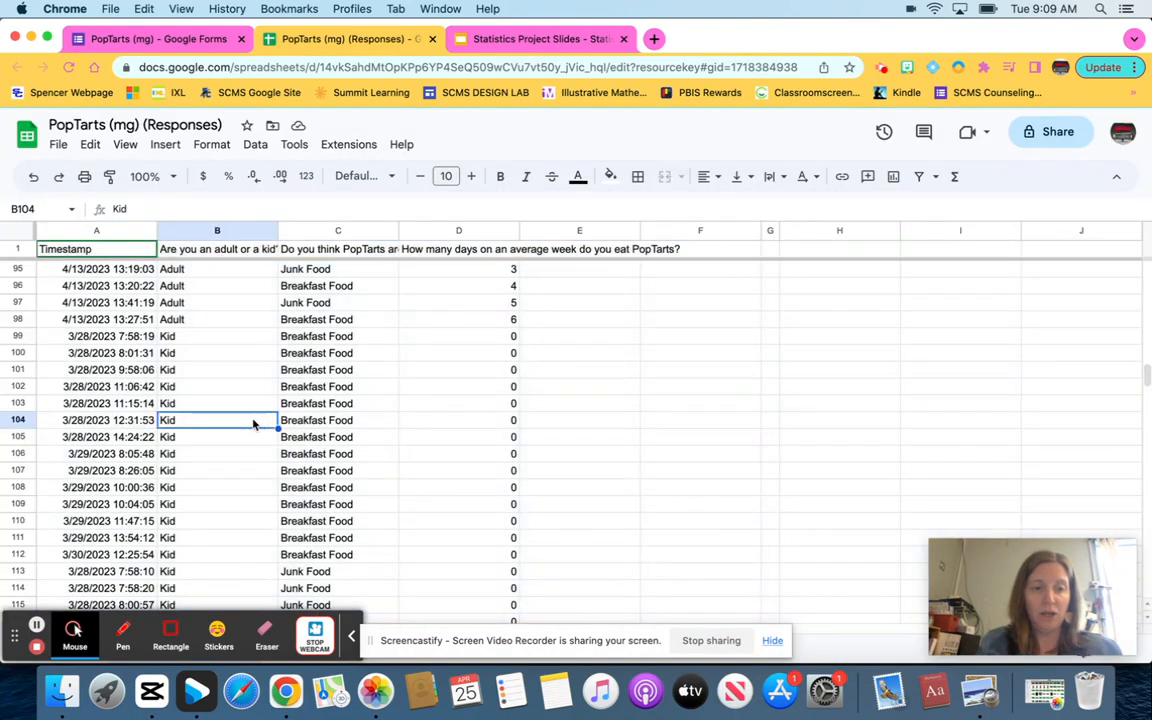
click(21, 336)
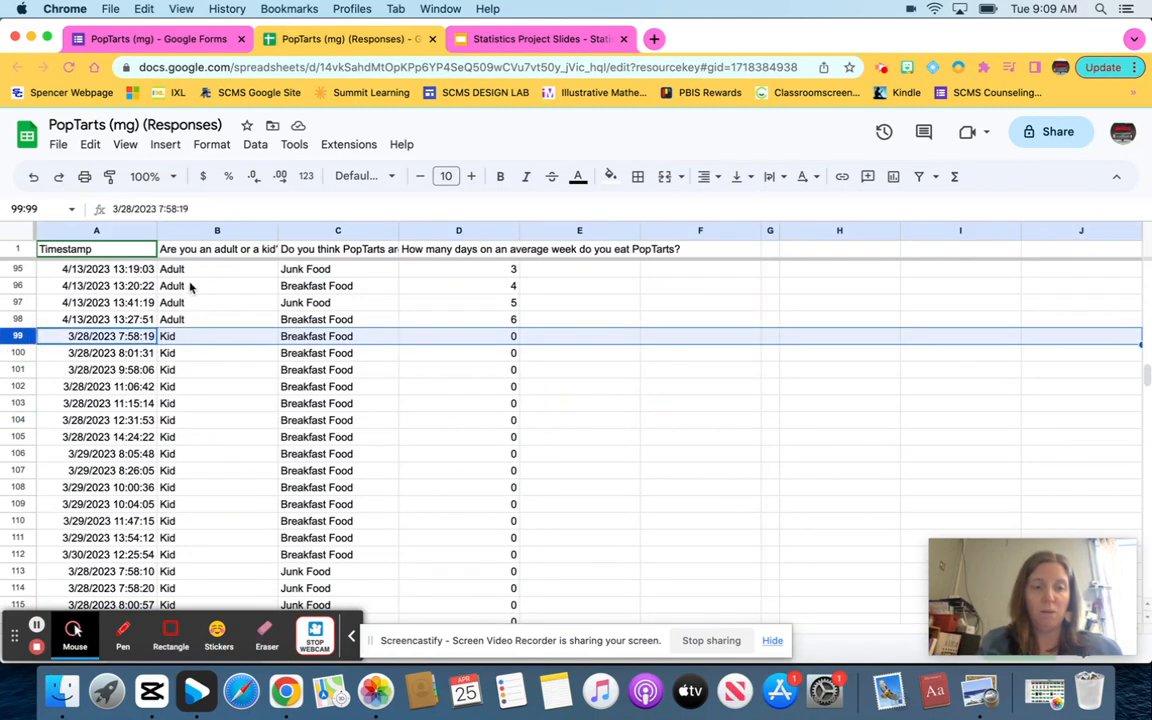
right_click(20, 338)
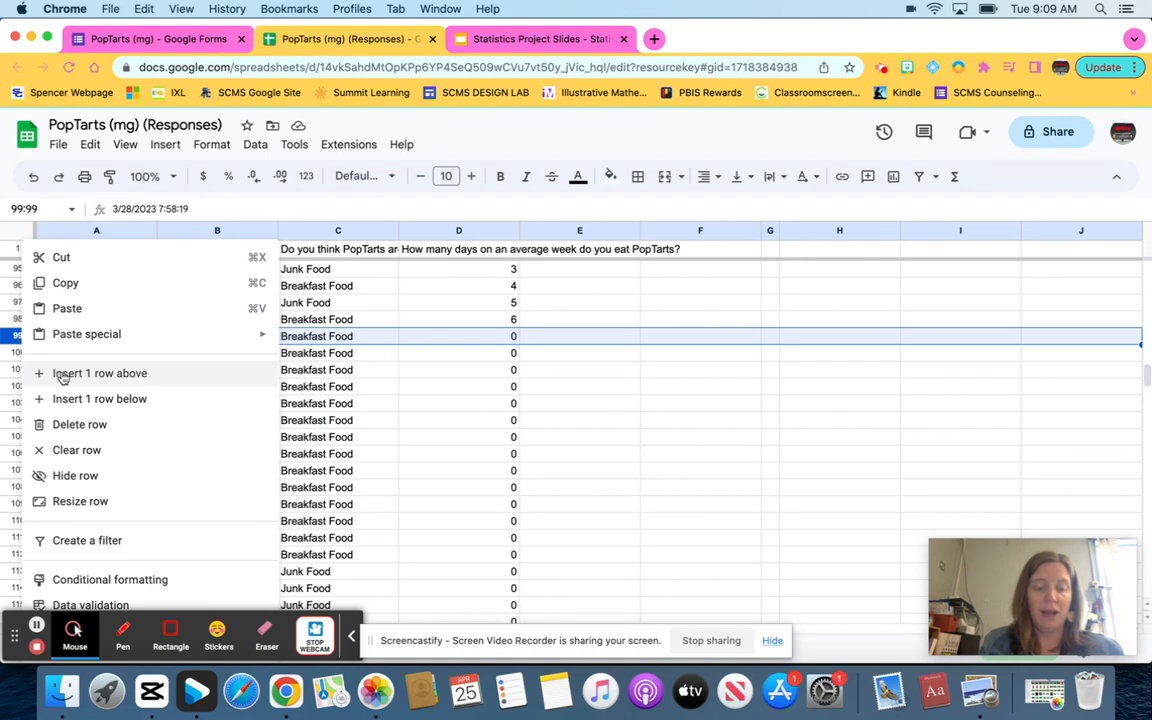
click(62, 374)
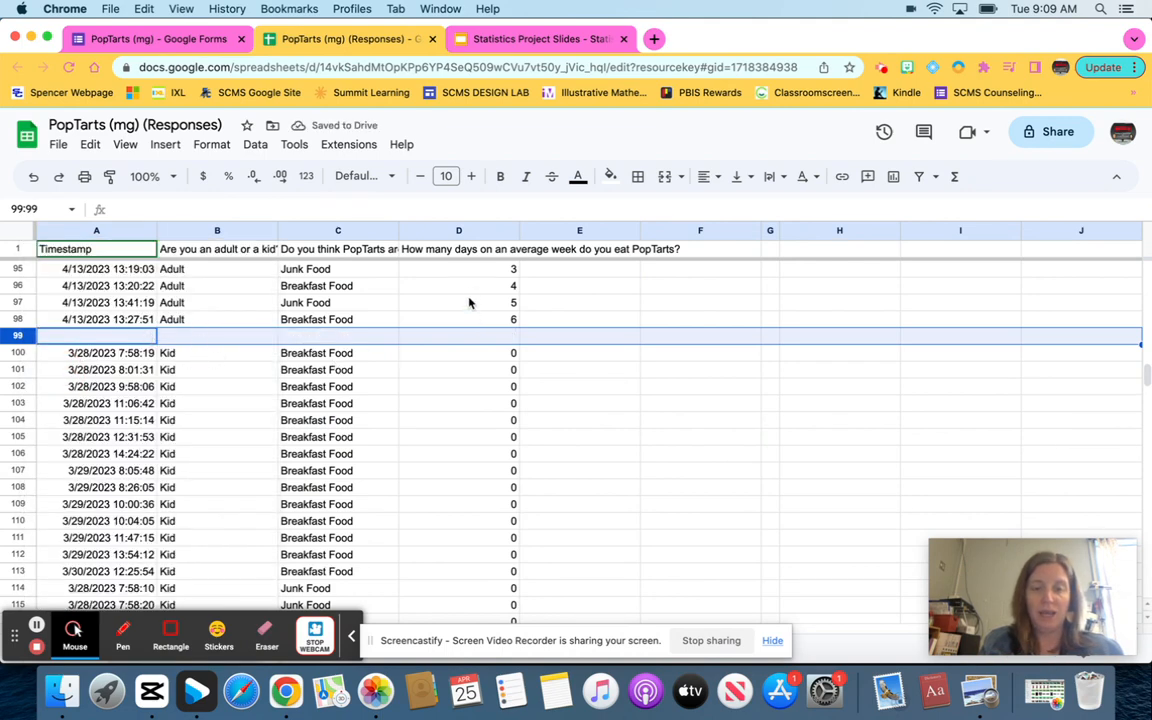
Step: Insert the AVERAGE function for the adults' days-per-week answers, D2:D98, in the blank row's cell D99
scroll(473, 327, up, 15)
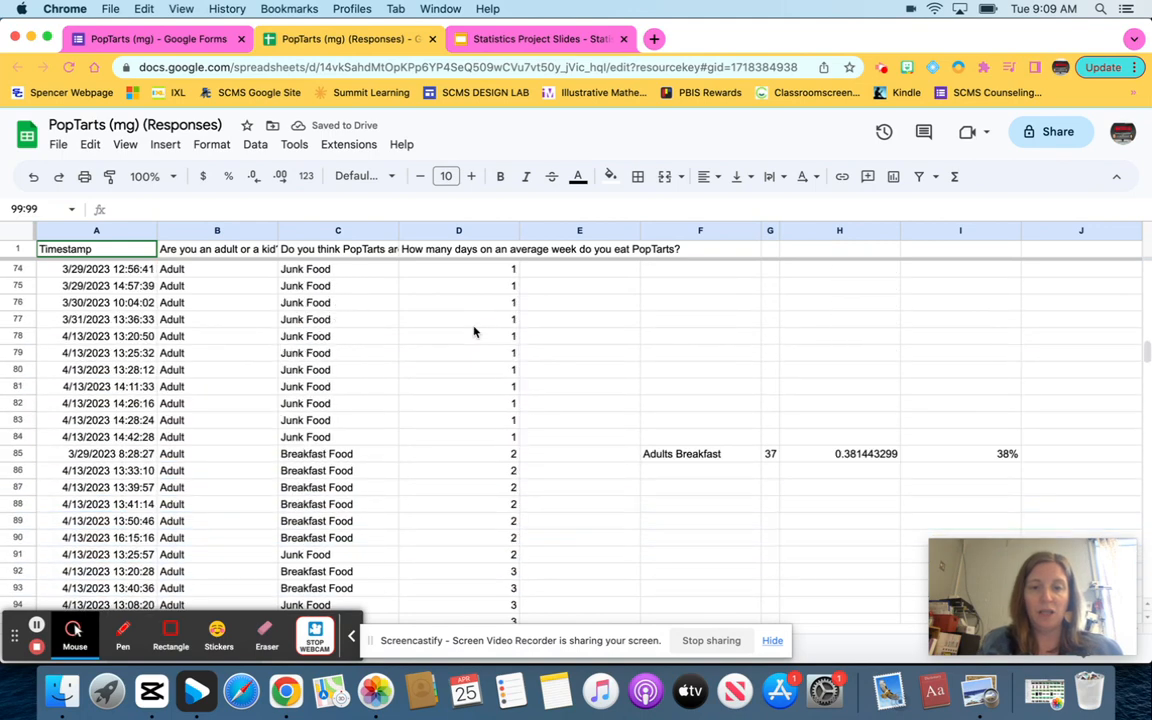
scroll(473, 331, up, 15)
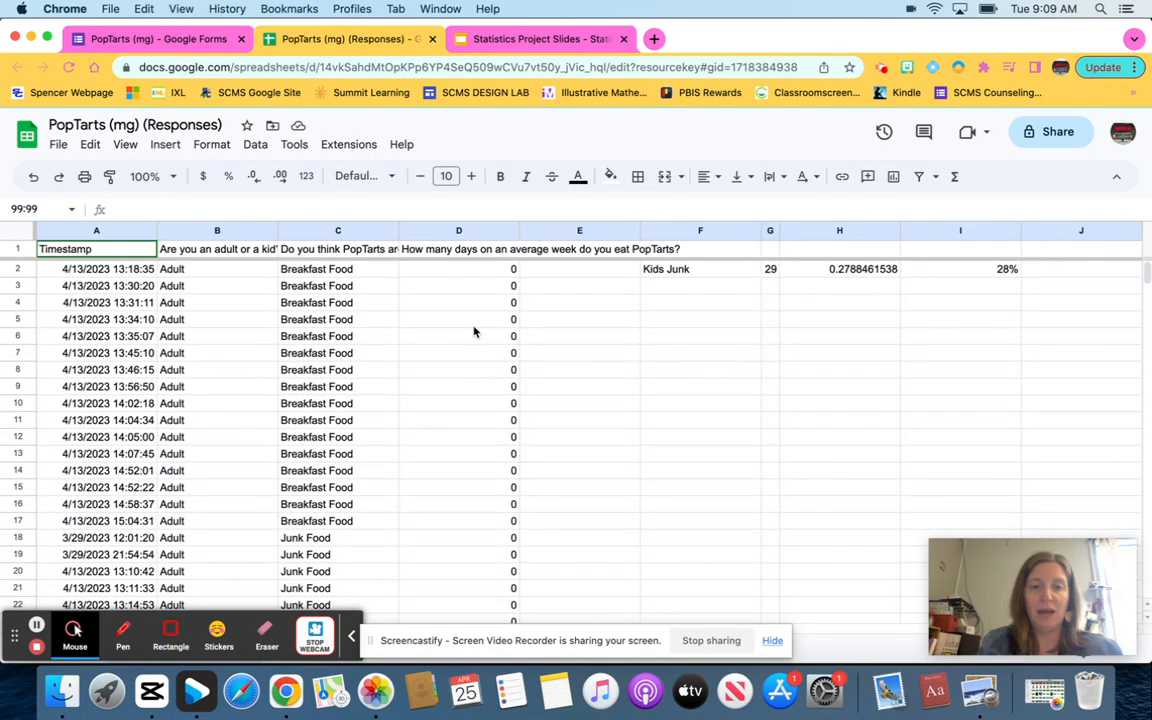
click(478, 272)
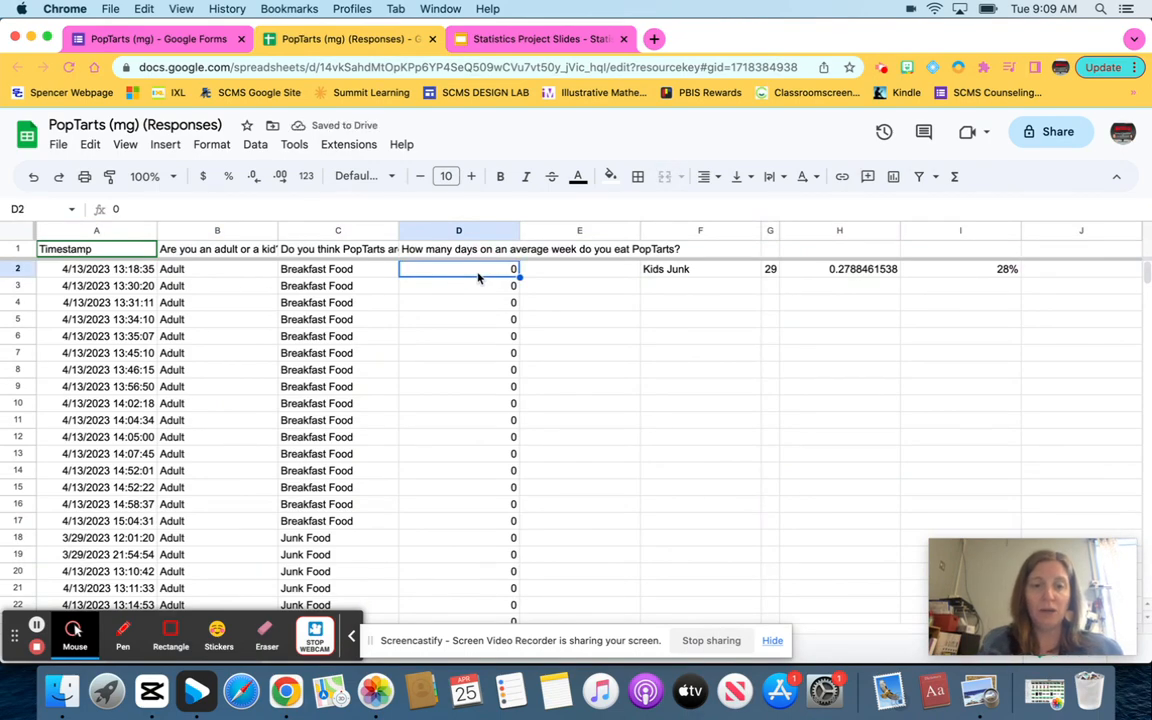
drag(478, 278, 500, 577)
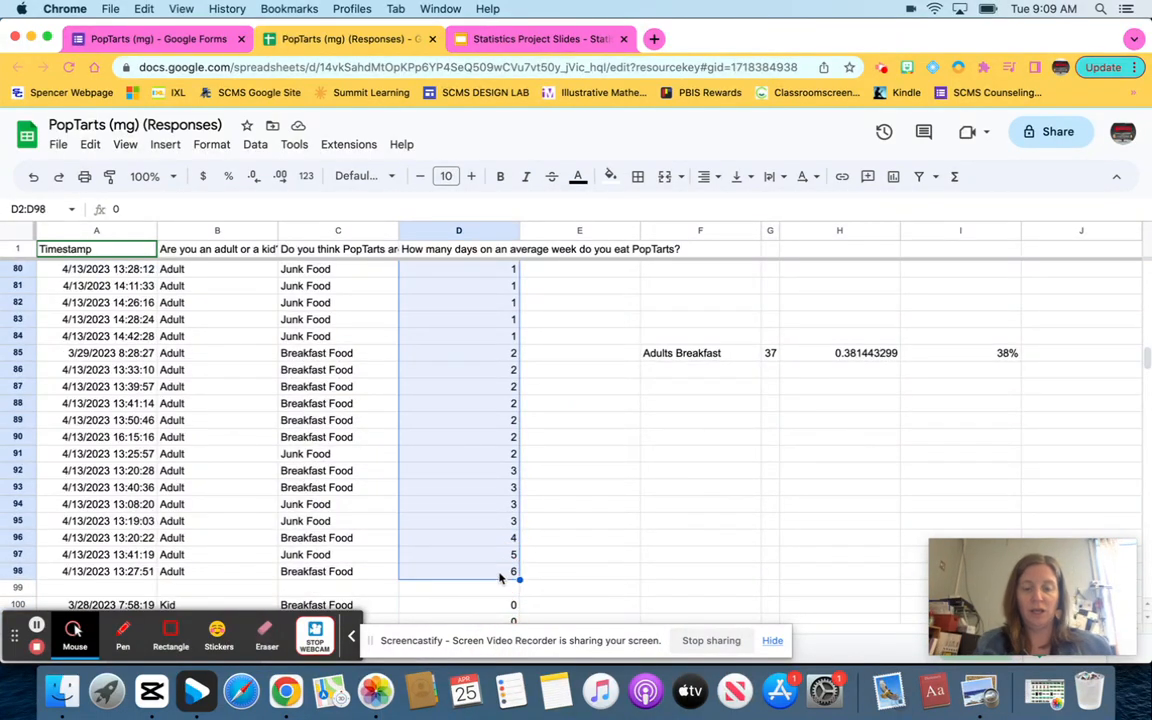
click(957, 178)
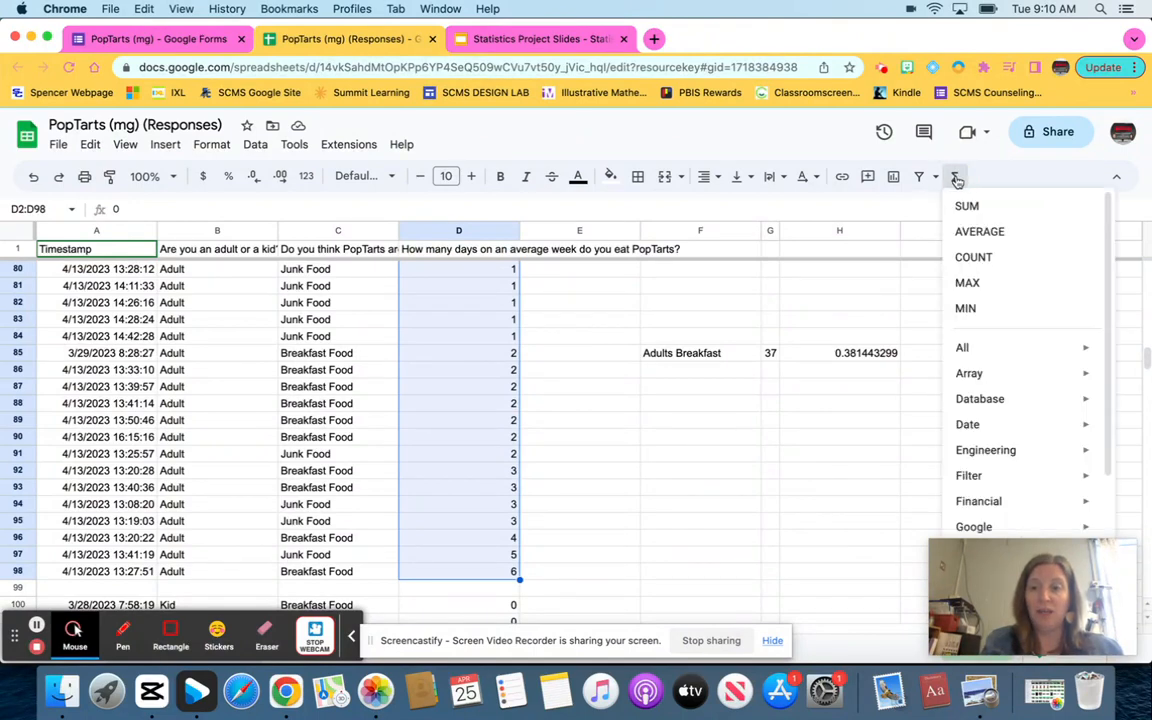
click(968, 236)
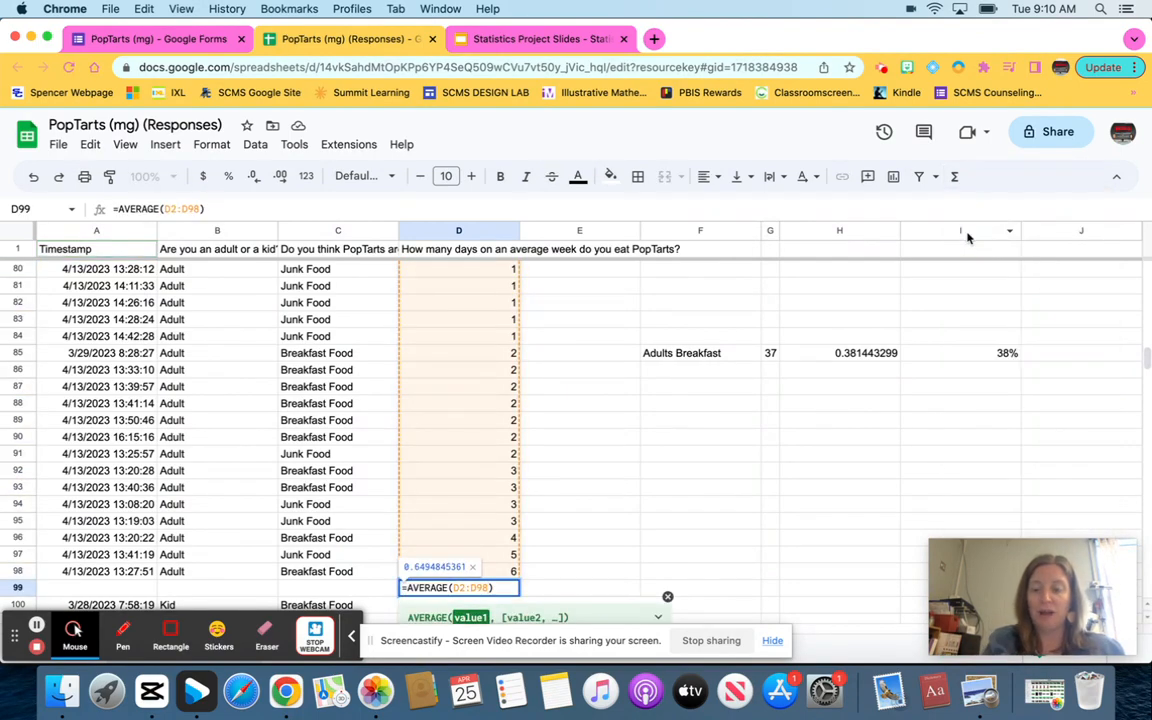
key(Return)
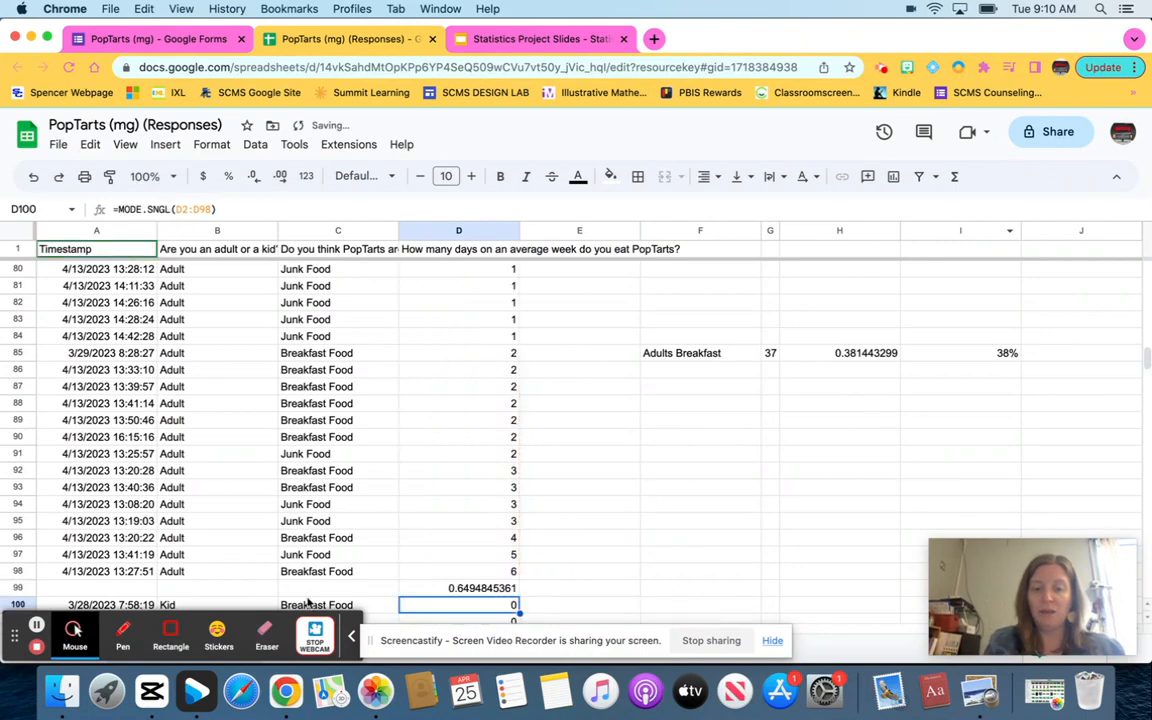
Step: Clear cell D99 and write the adults' mean formula in it by hand as =average(d2:d98)
click(451, 590)
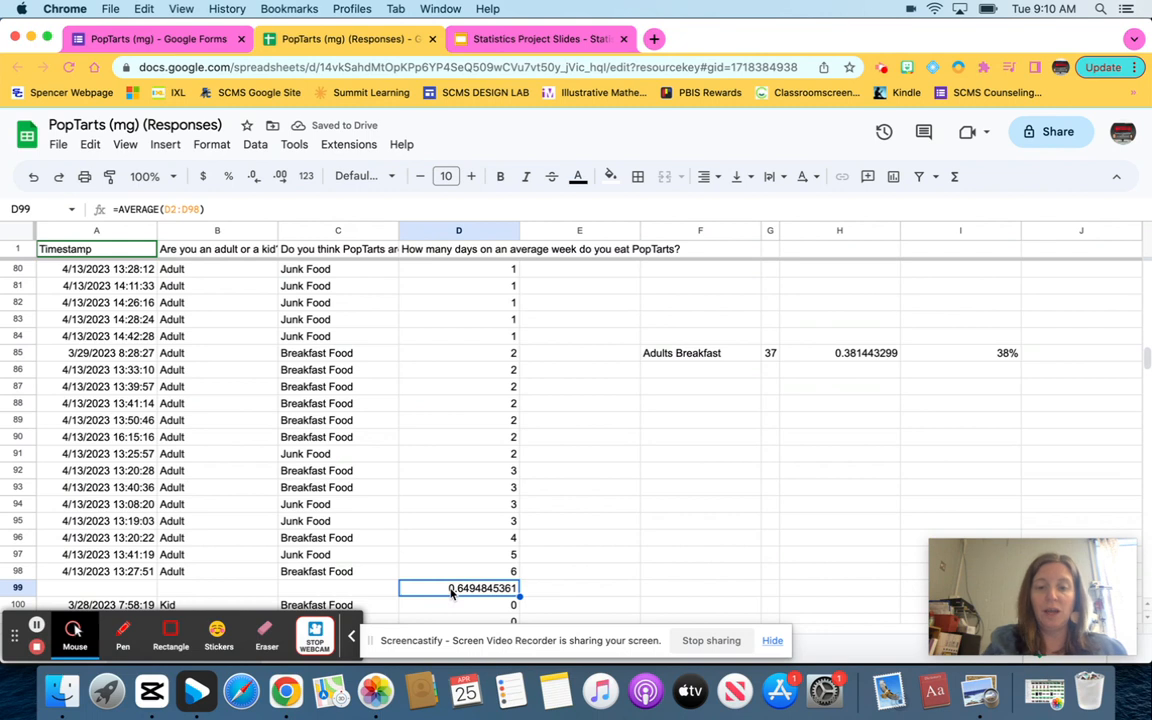
key(BackSpace)
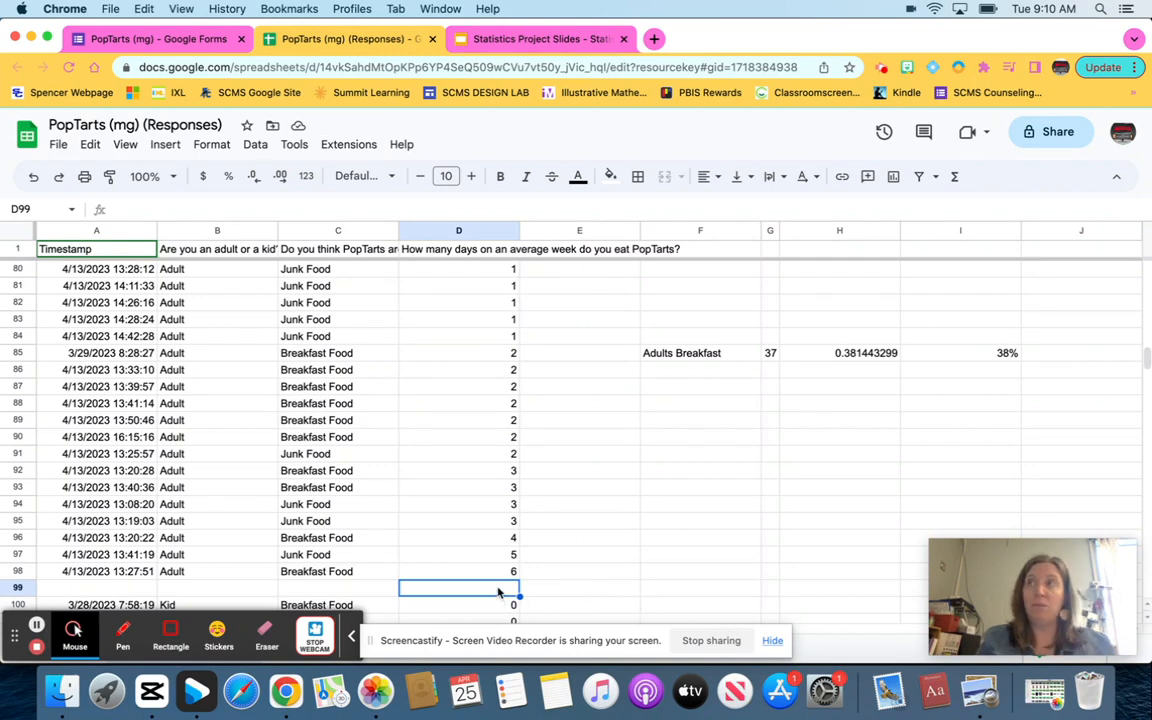
text(=)
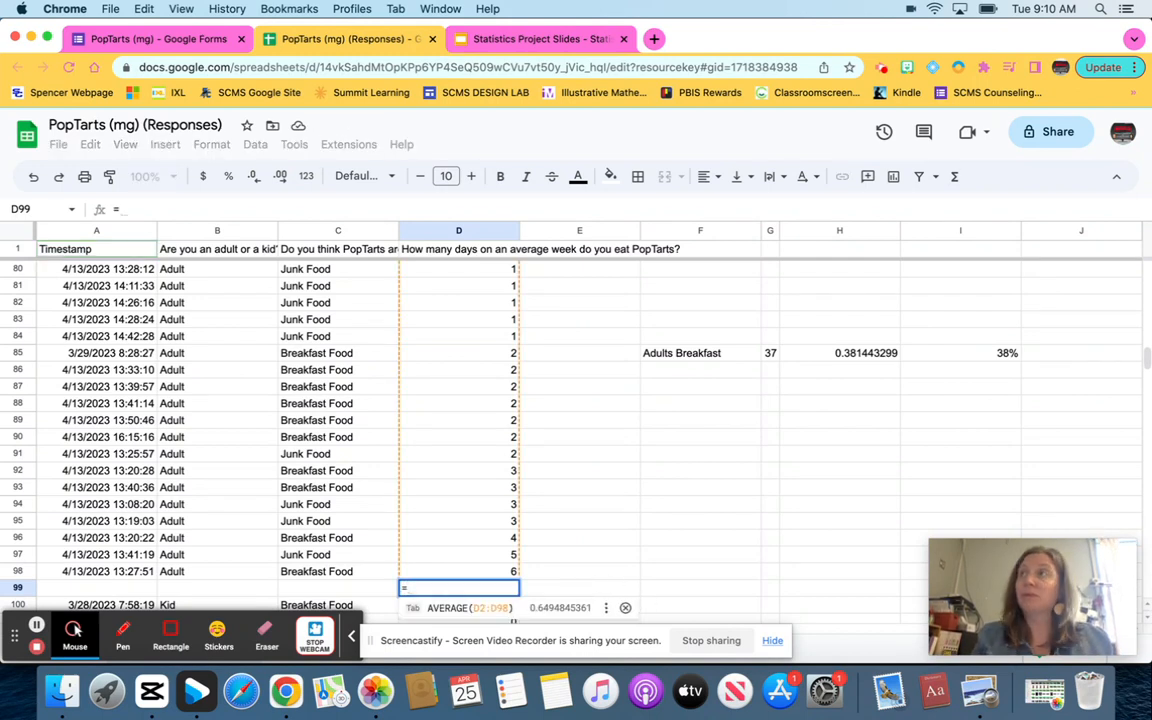
text(averag)
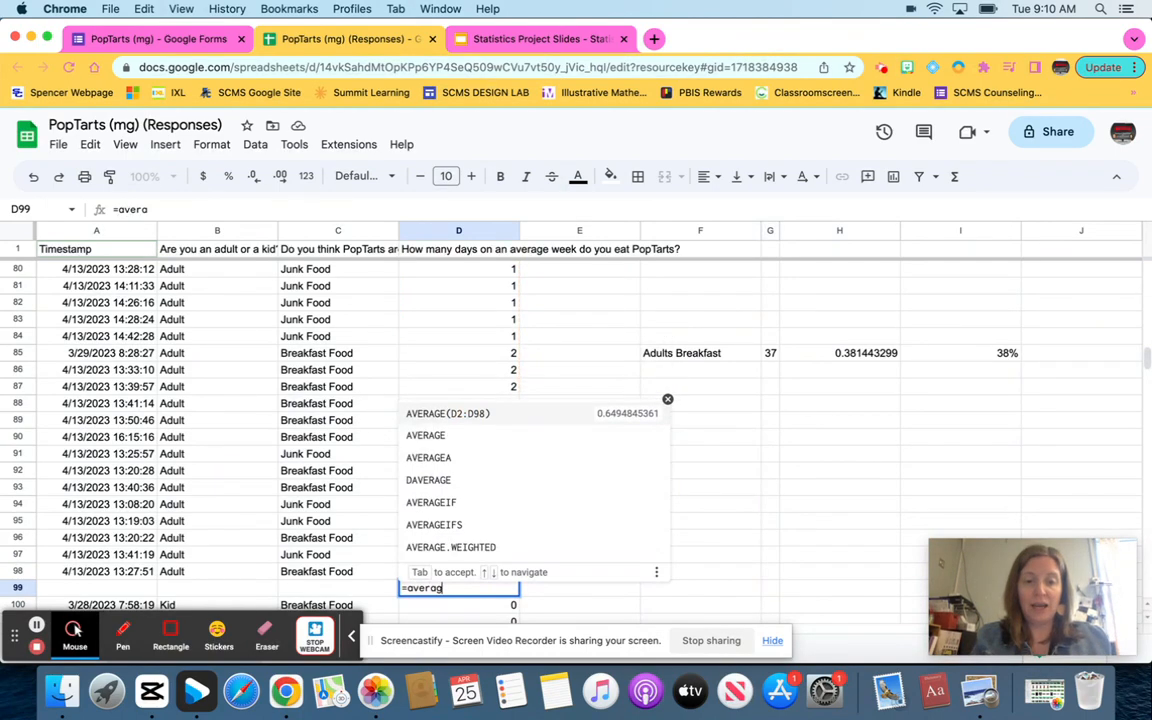
text(e()
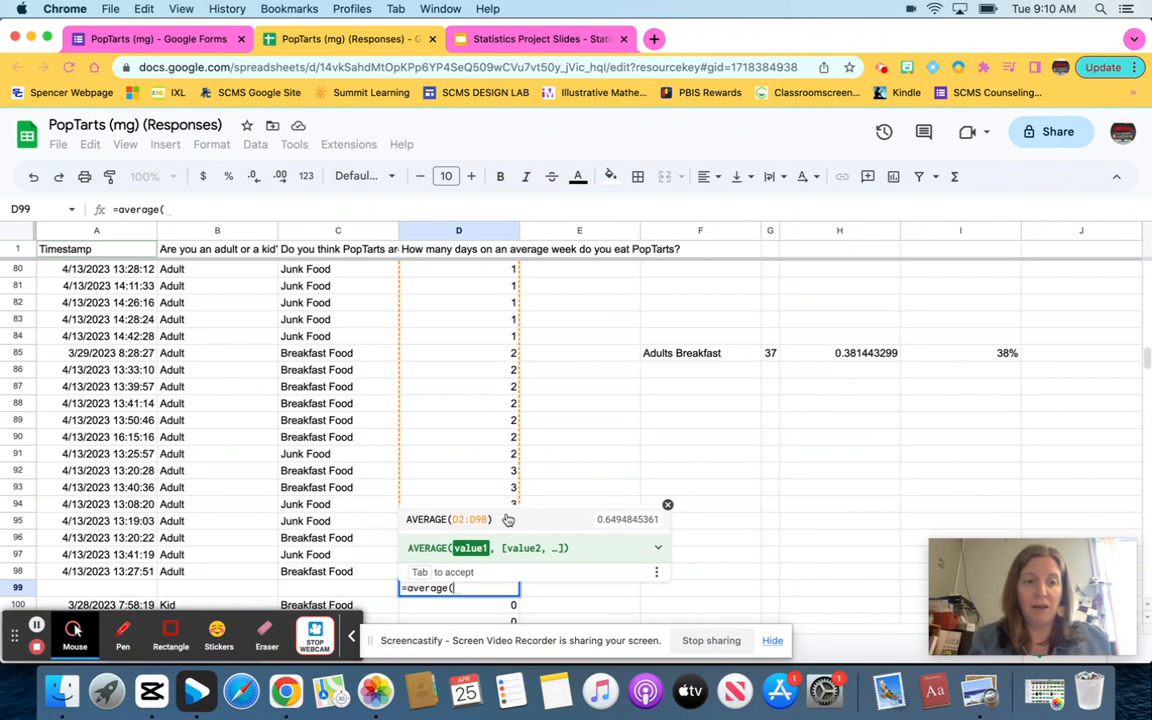
scroll(486, 444, up, 15)
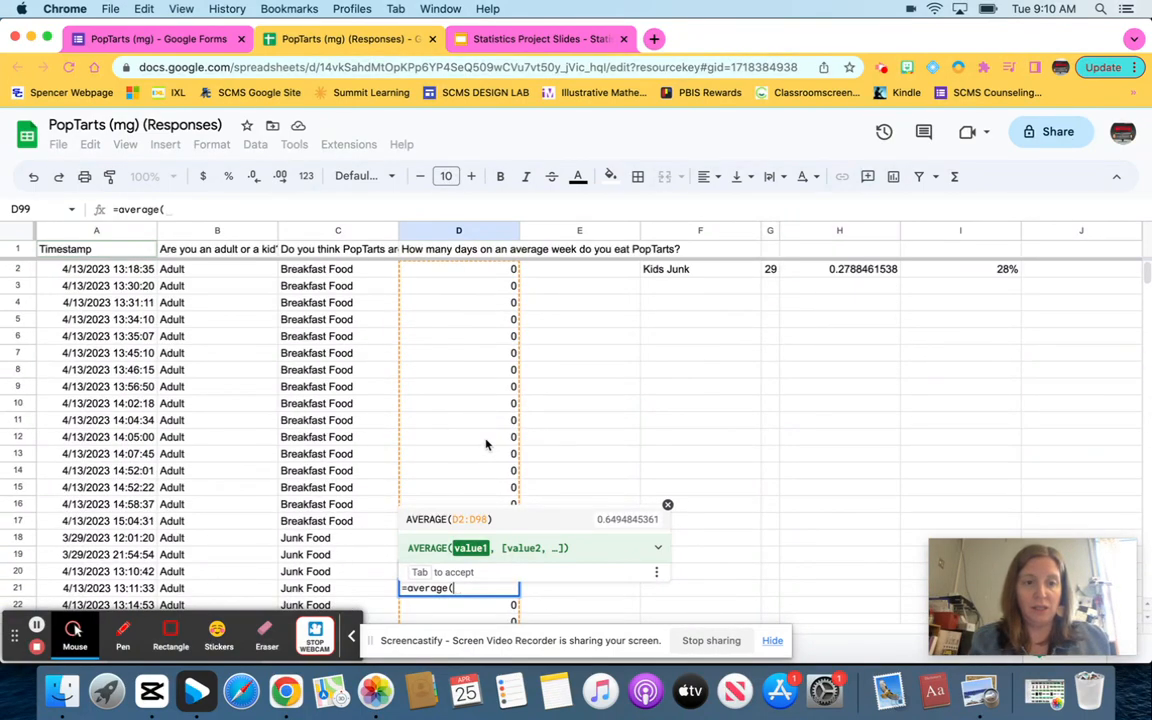
scroll(489, 272, down, 10)
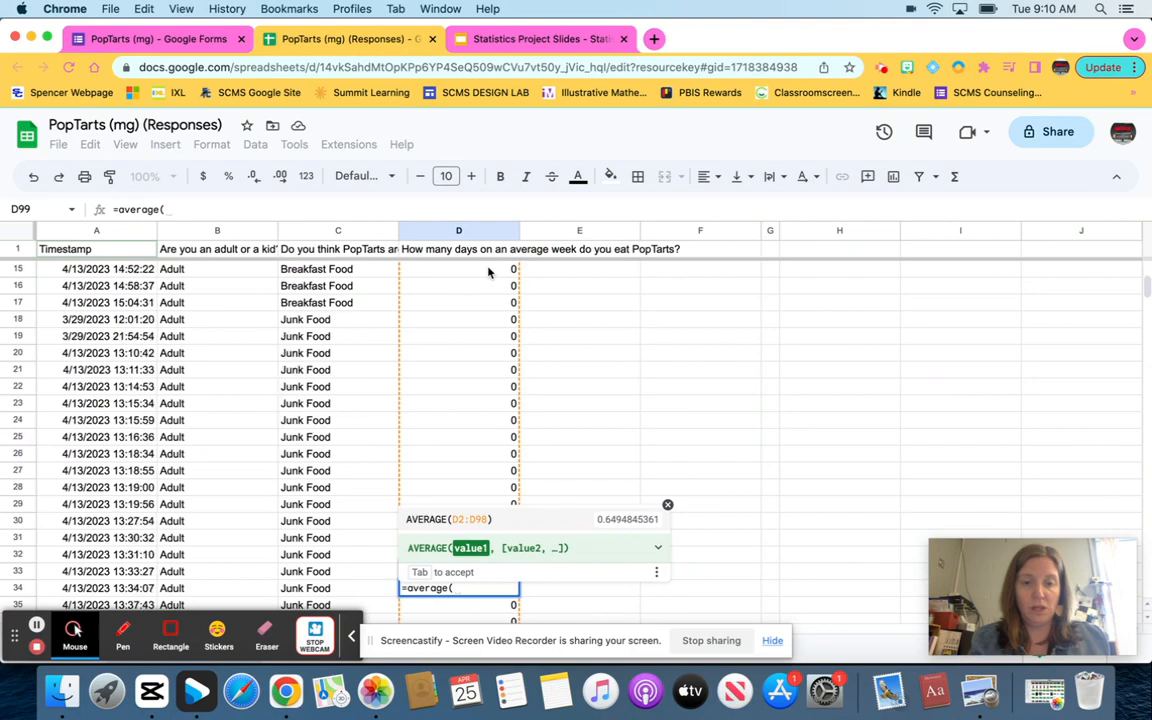
scroll(489, 272, up, 10)
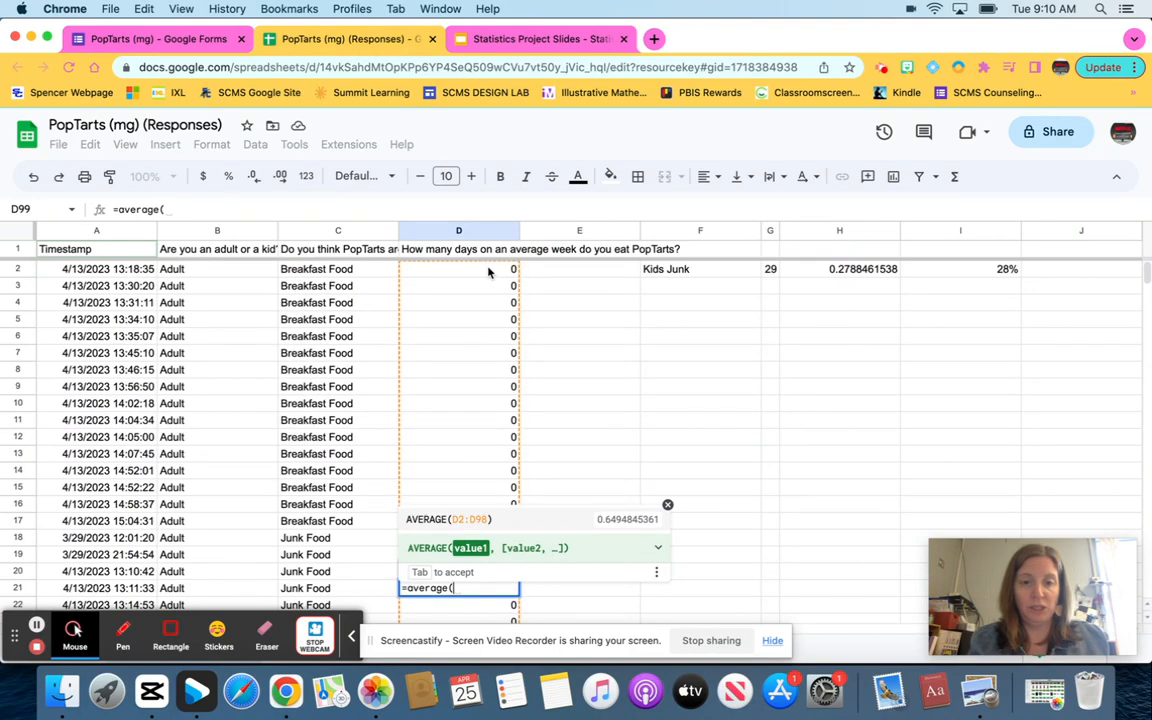
scroll(489, 329, down, 15)
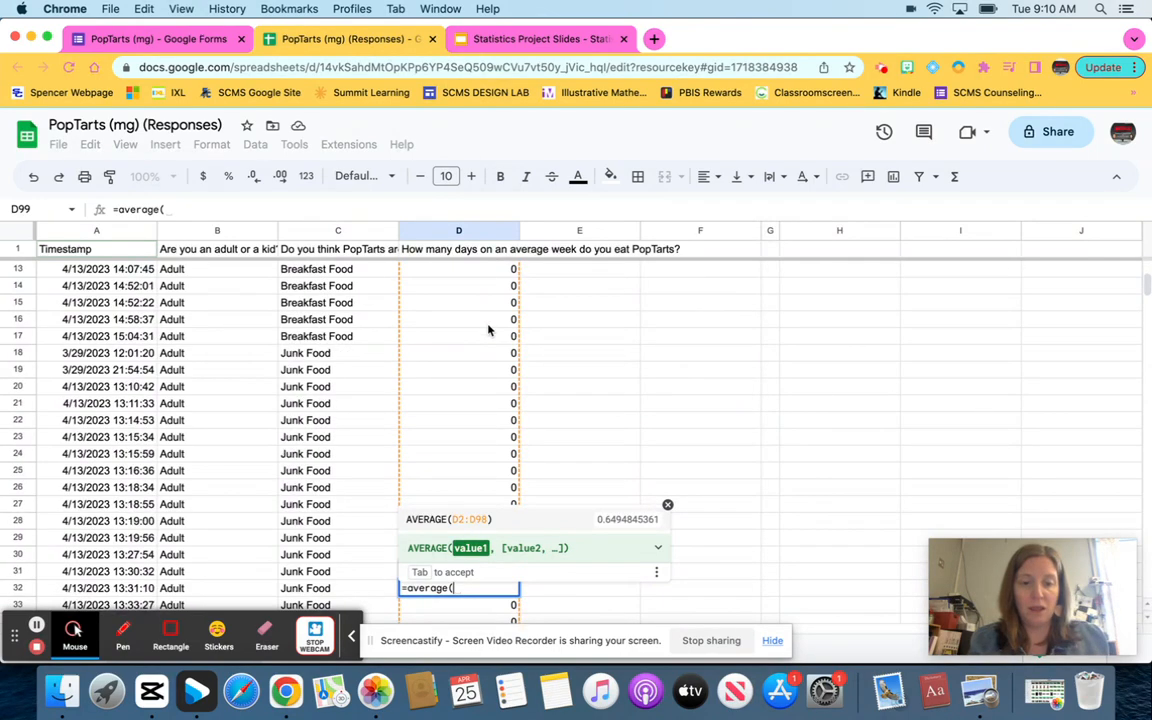
scroll(489, 329, down, 2)
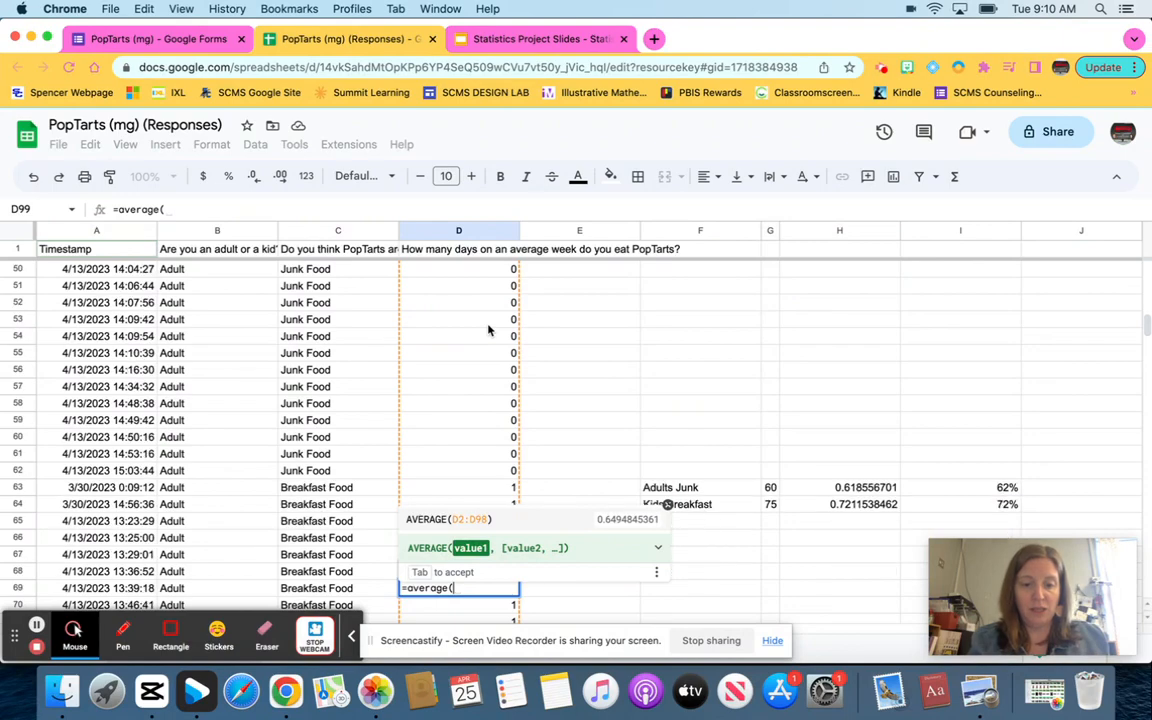
text(d2)
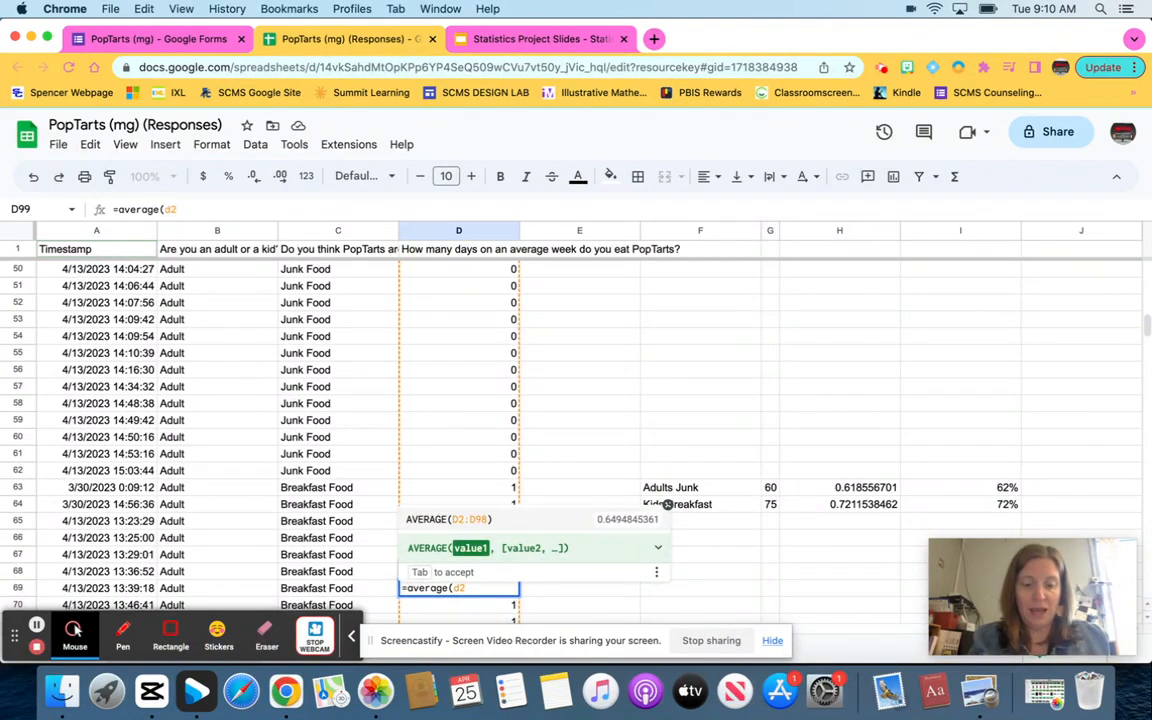
text(:)
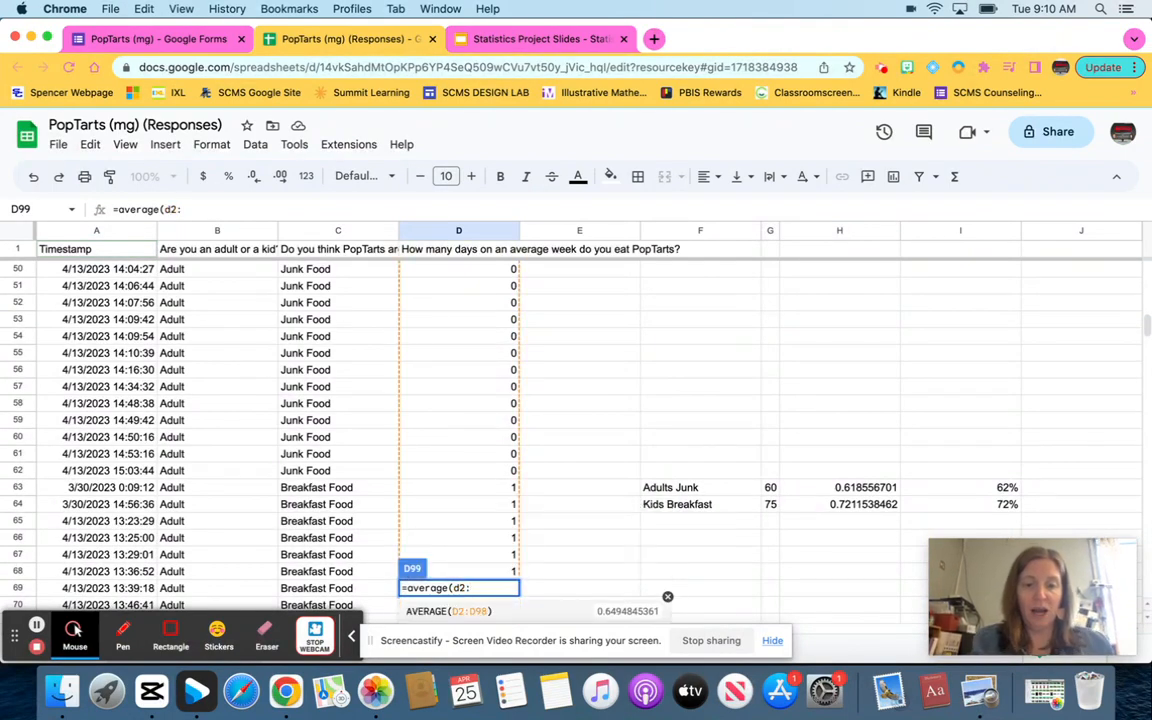
scroll(468, 421, down, 8)
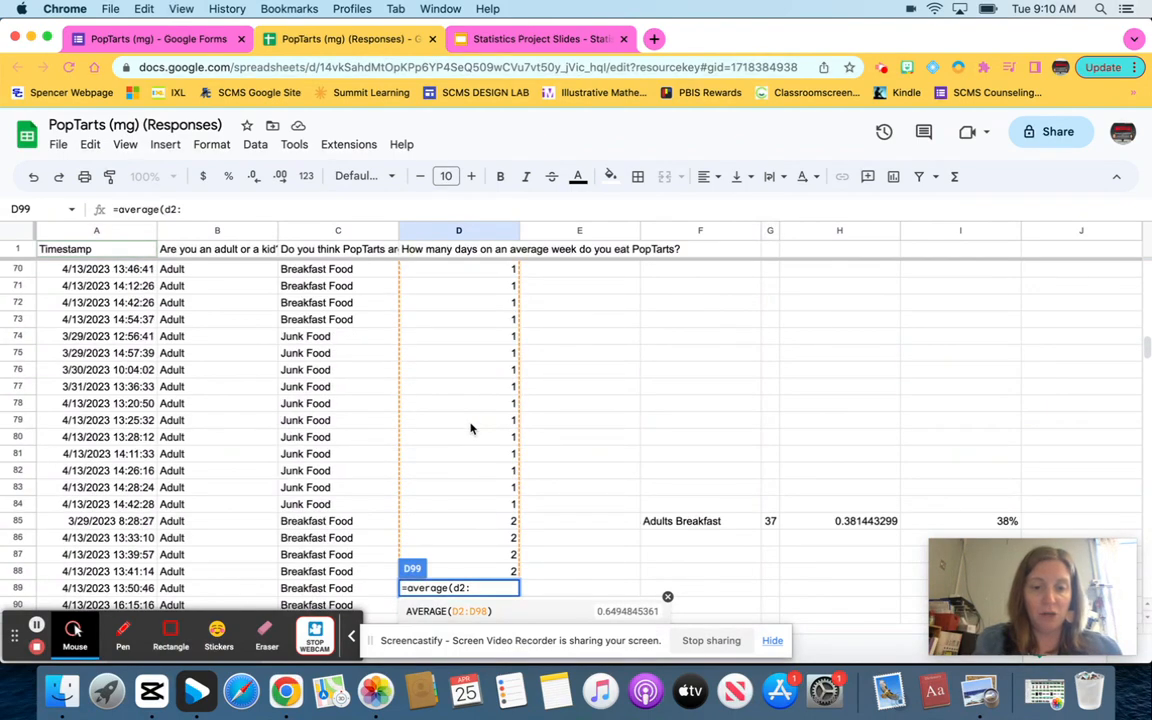
scroll(470, 428, down, 4)
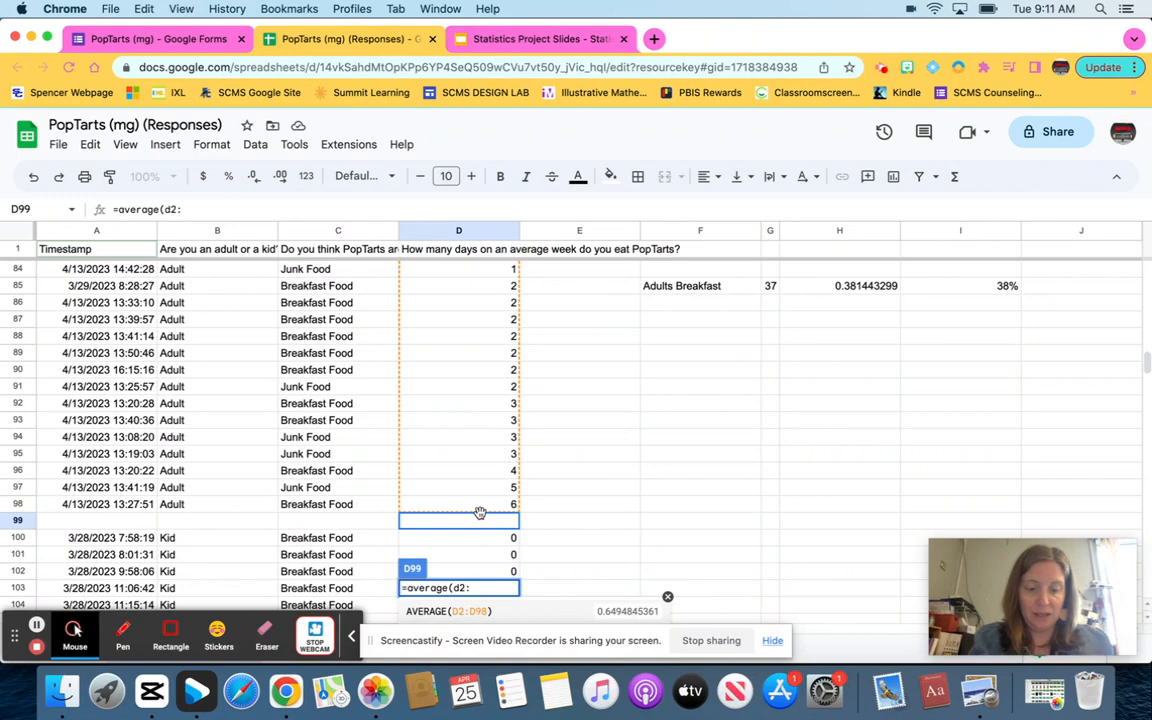
text(d98)
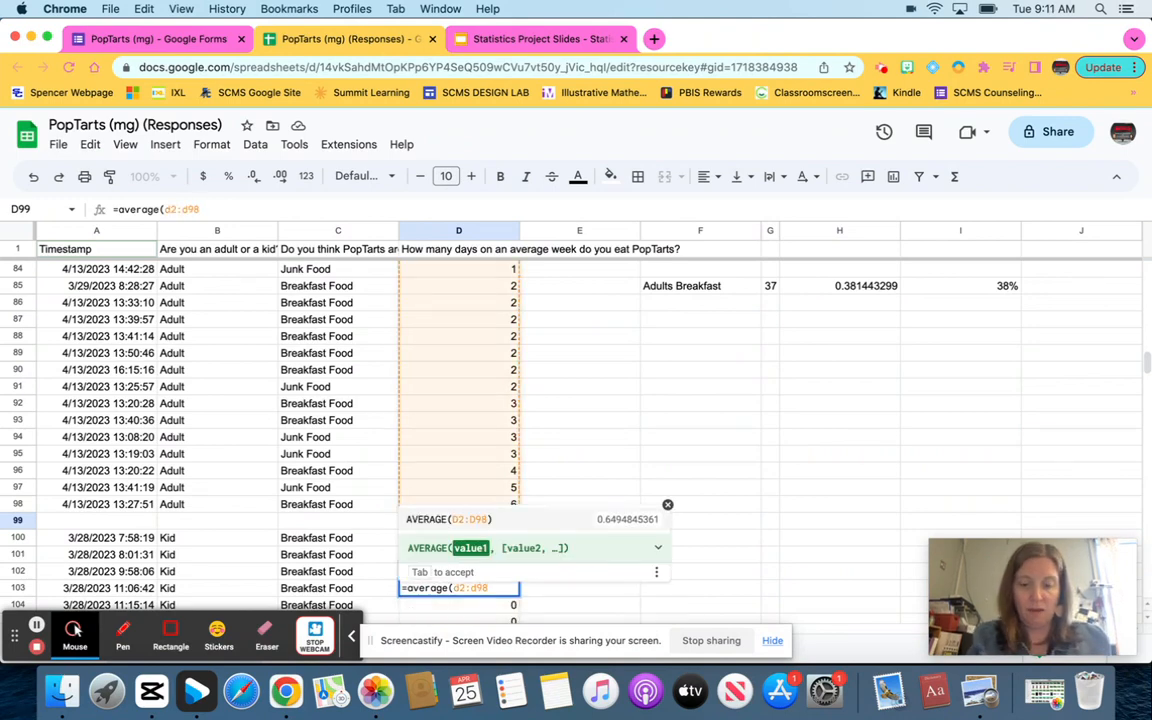
text())
key(Return)
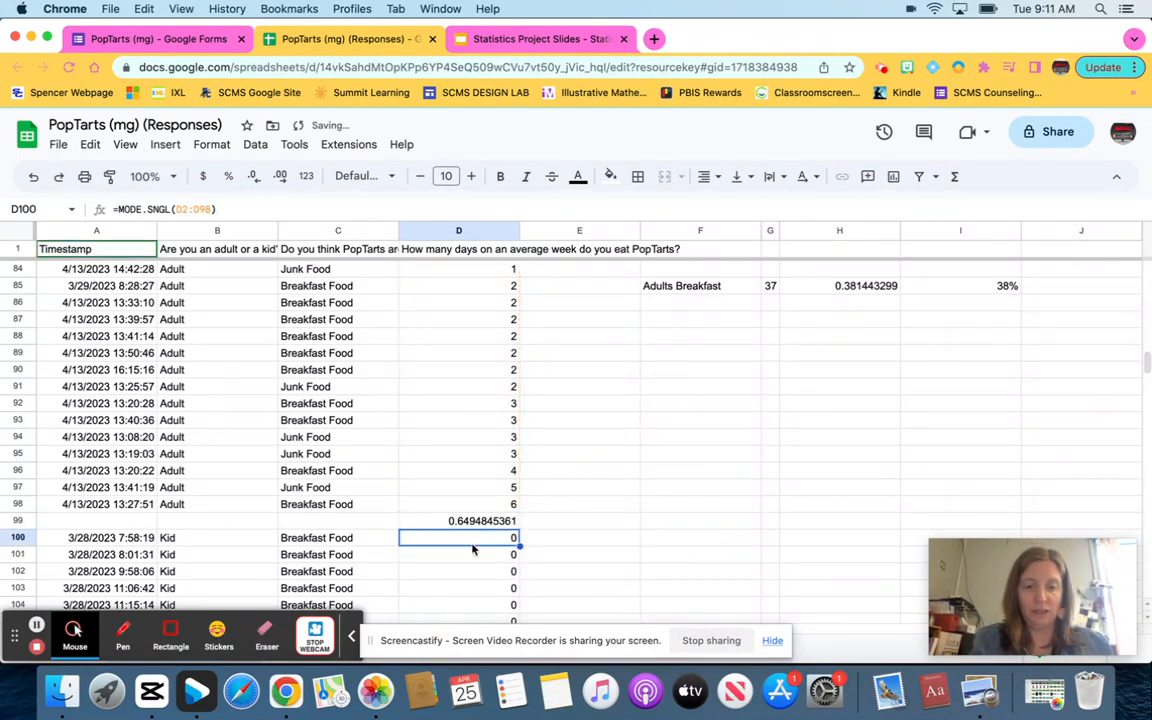
Step: Switch to the statistics project slides and enter 0.65 as the Adults mean in the Measures of Center & Variability table
click(462, 522)
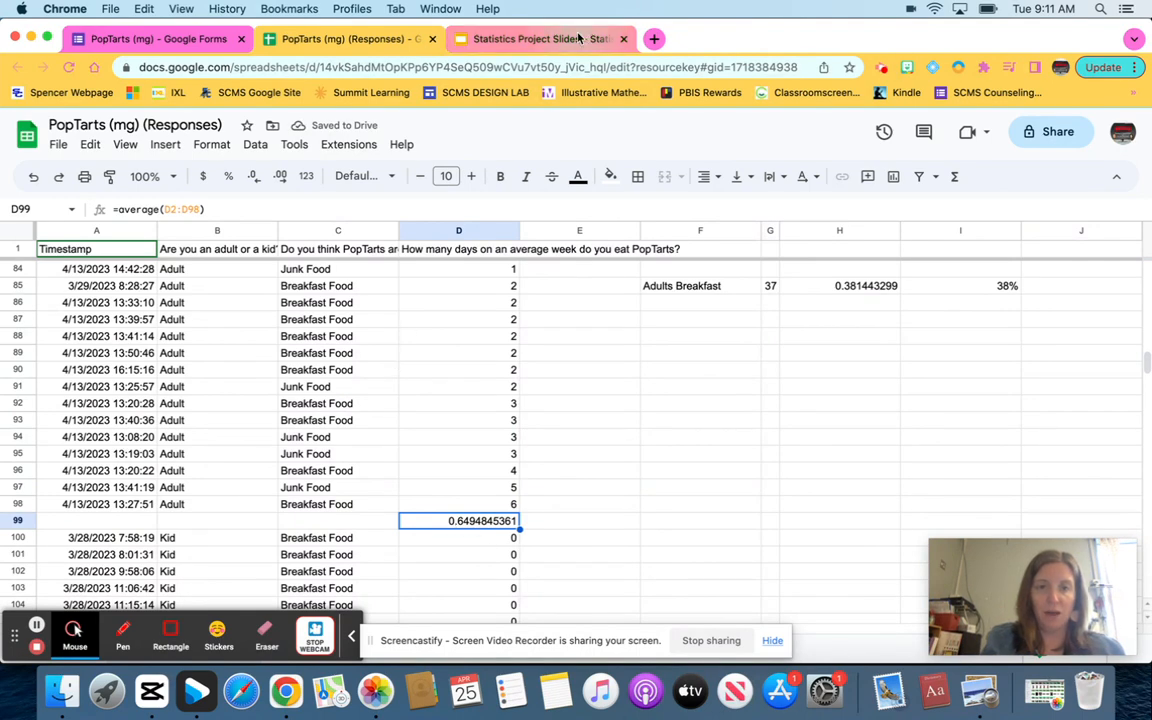
click(540, 38)
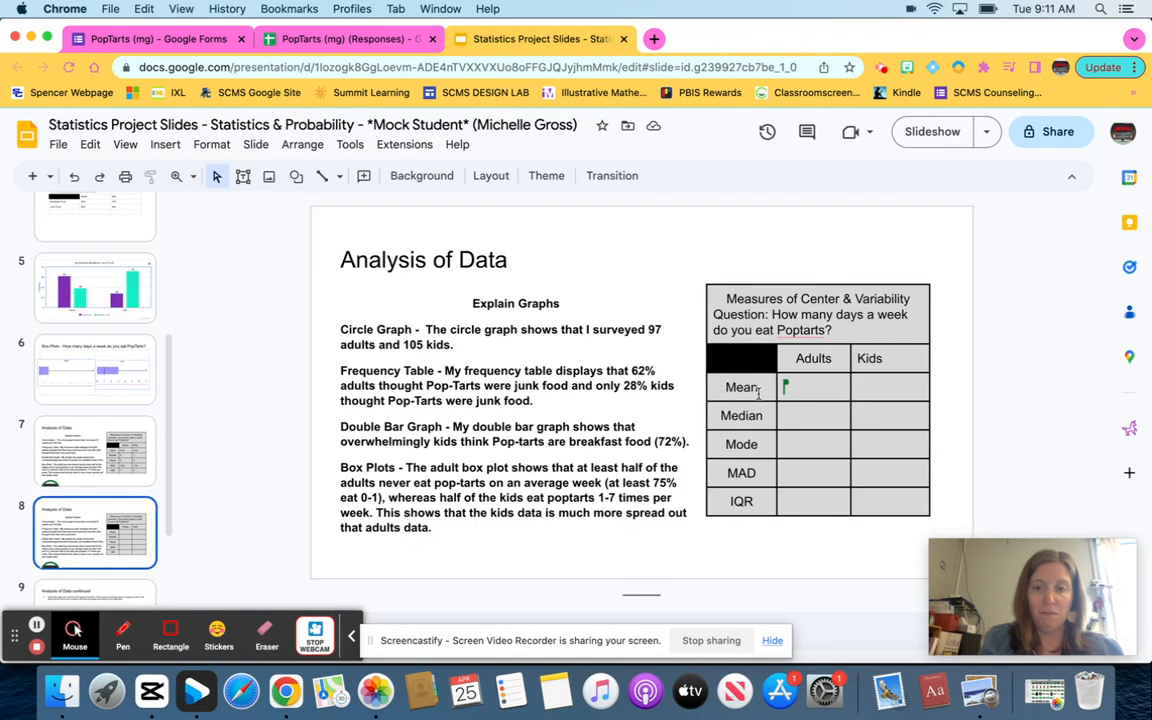
click(820, 388)
text(0.65)
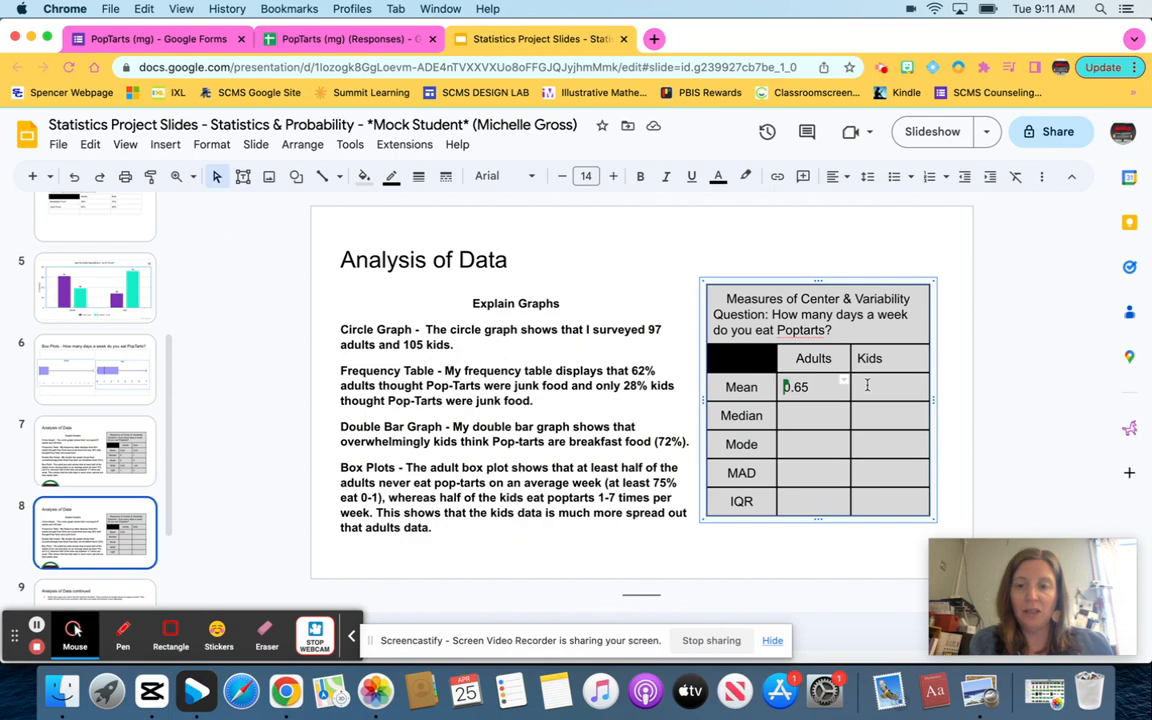
Step: Return to the PopTarts responses in Google Sheets and insert the AVERAGE function for the kids' days-per-week answers, D100:D204, in cell D205
click(340, 38)
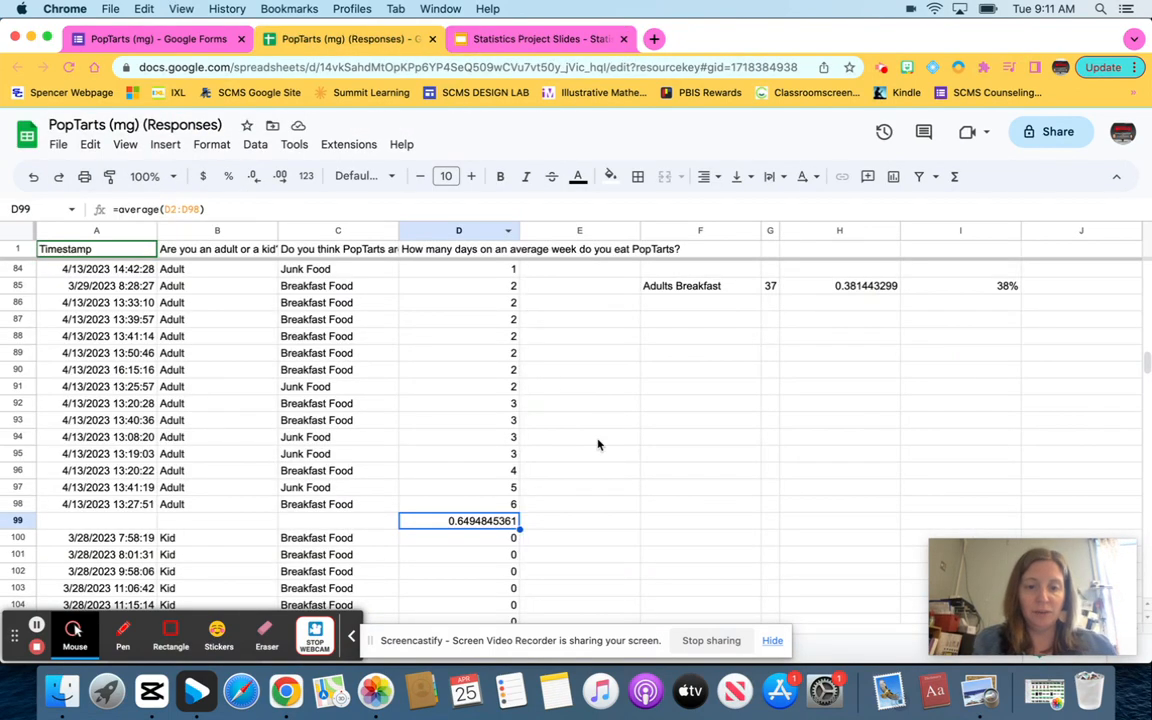
scroll(598, 444, down, 5)
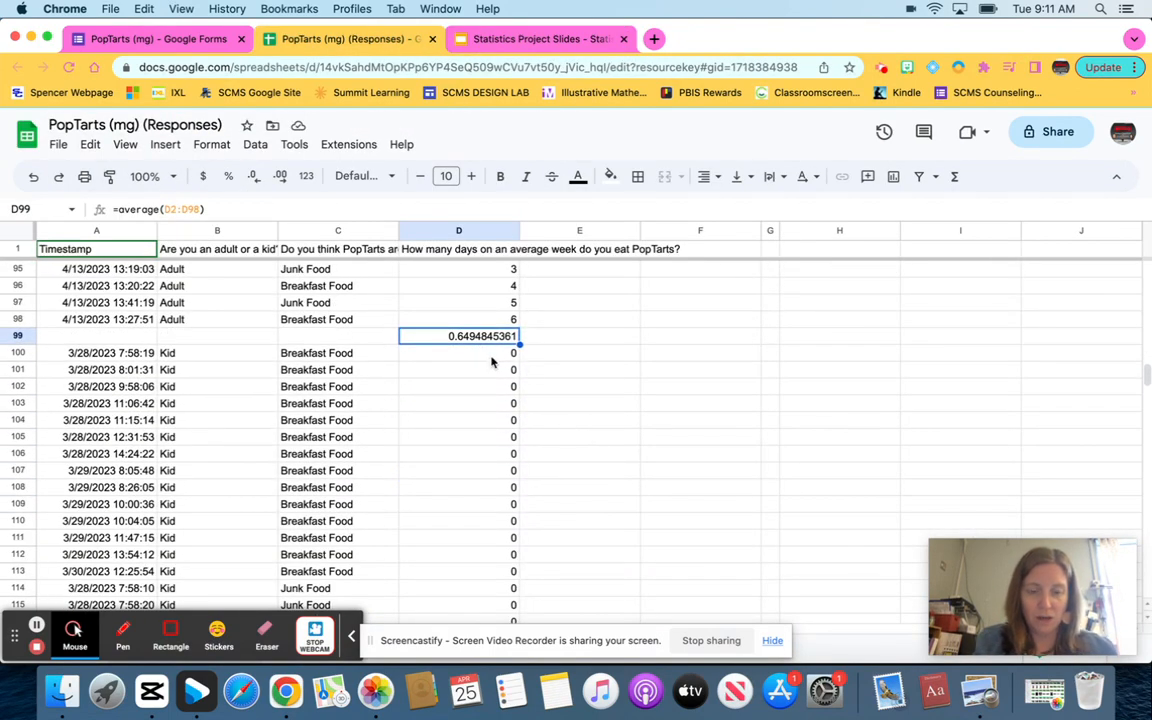
drag(495, 356, 491, 442)
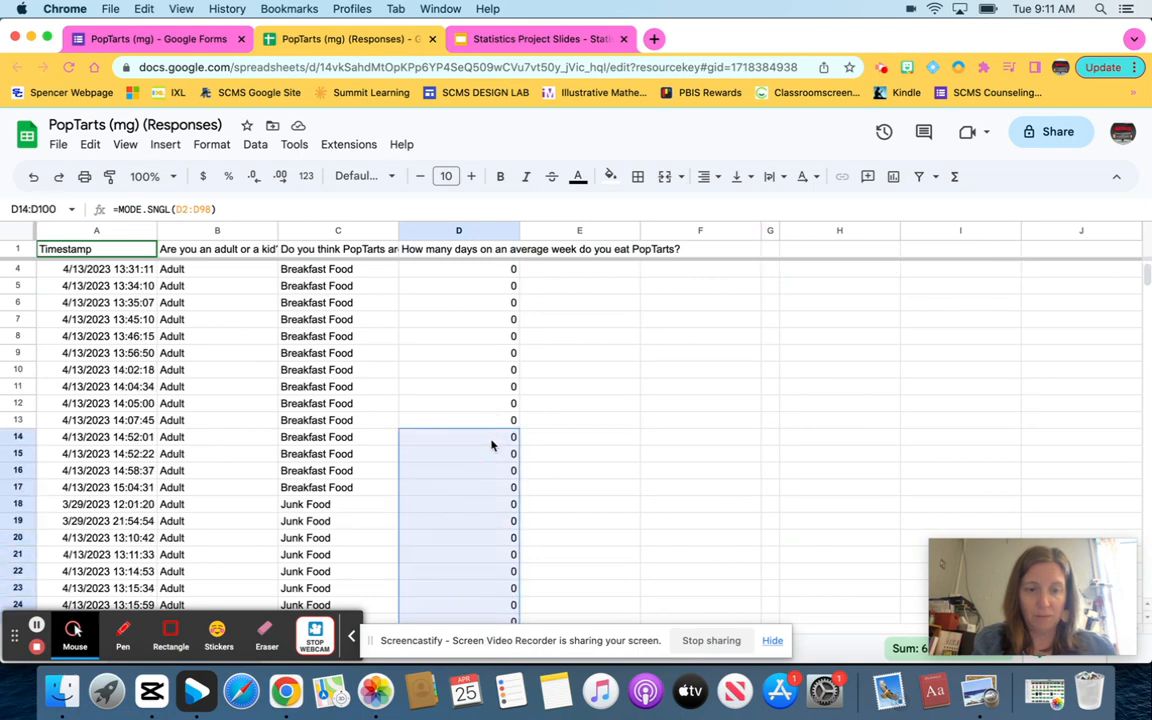
scroll(491, 444, down, 10)
scroll(491, 444, down, 15)
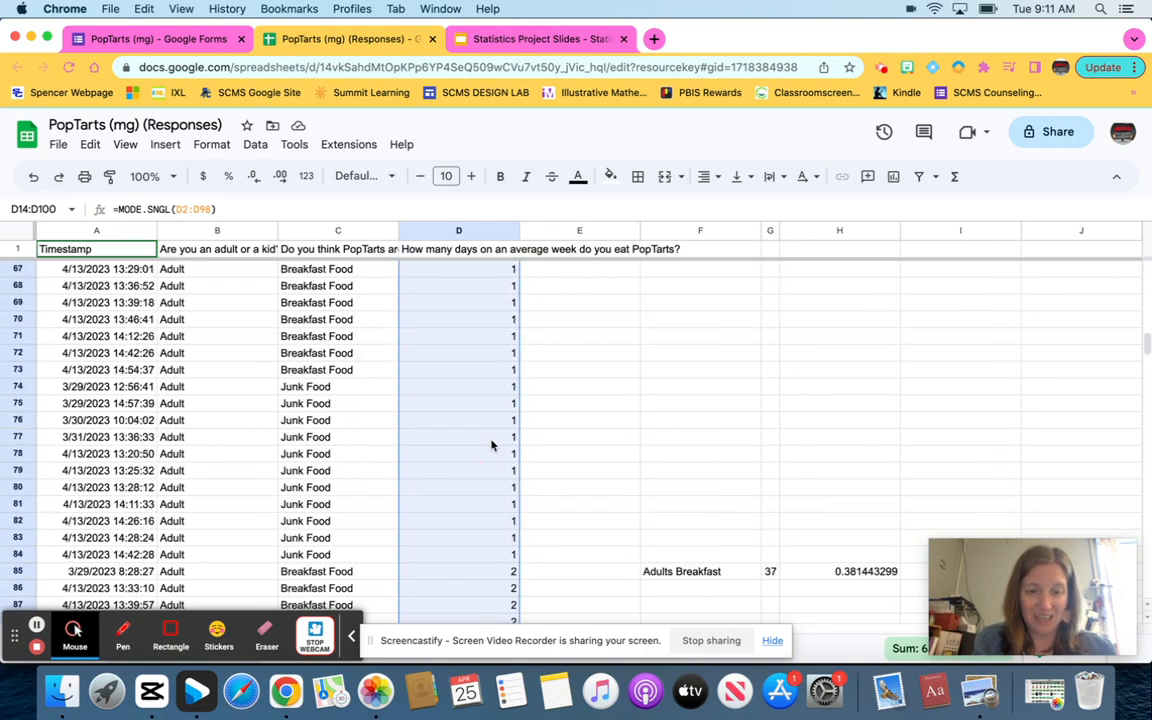
scroll(491, 444, down, 4)
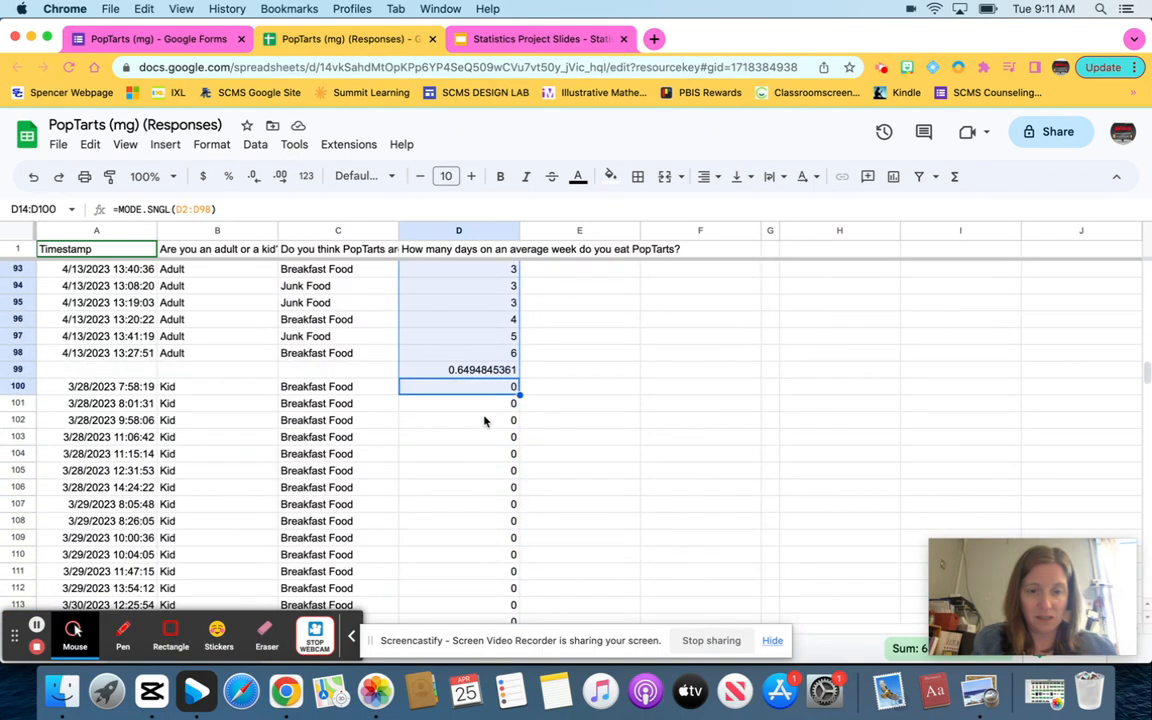
click(483, 393)
drag(483, 393, 499, 272)
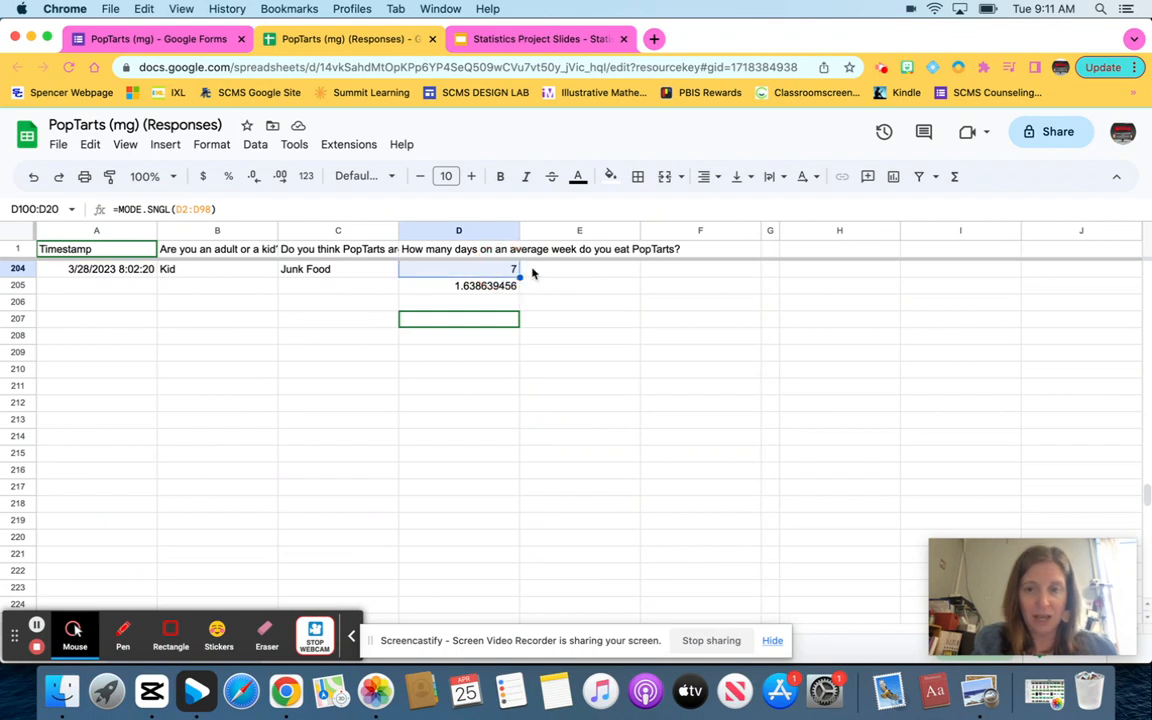
click(955, 177)
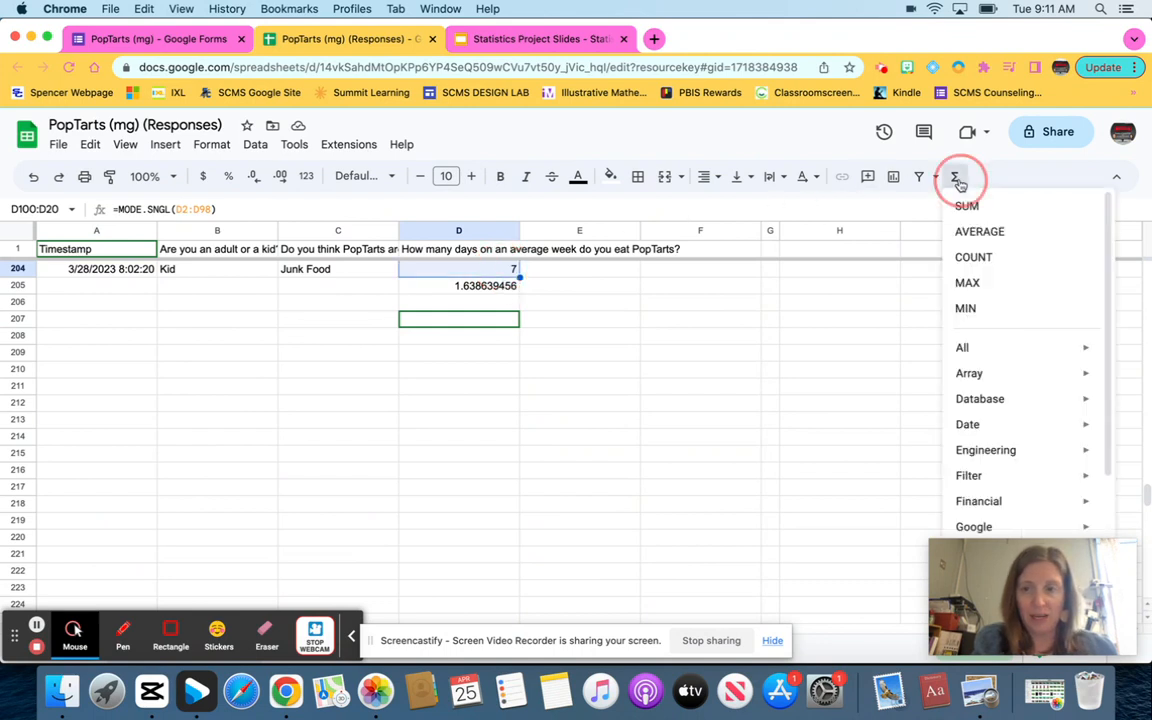
click(976, 231)
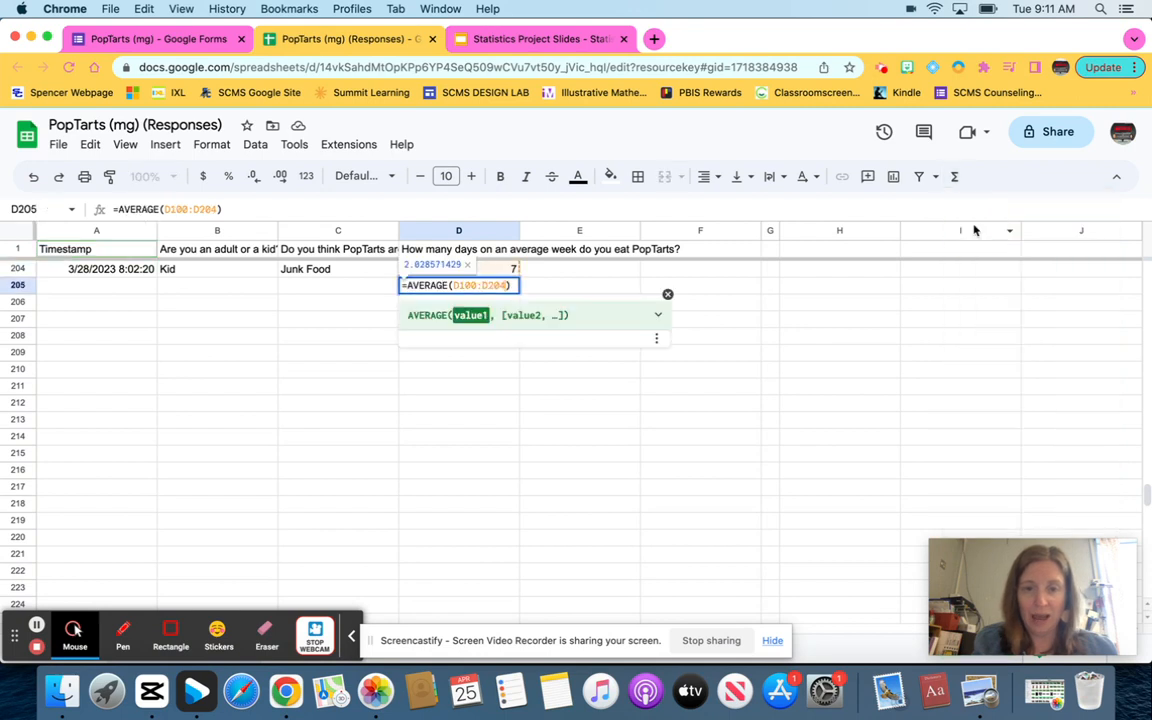
key(Return)
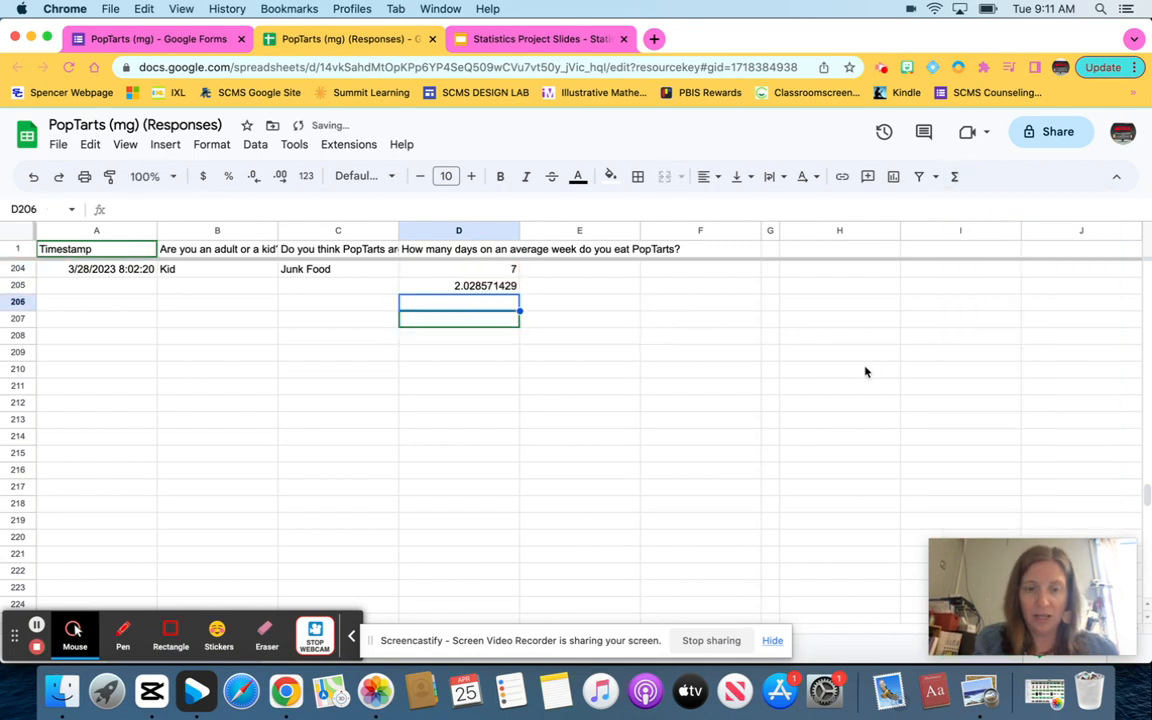
Step: Clear cell D205 and write the kids' mean formula in it by hand as =average(d100:d204)
scroll(866, 372, up, 2)
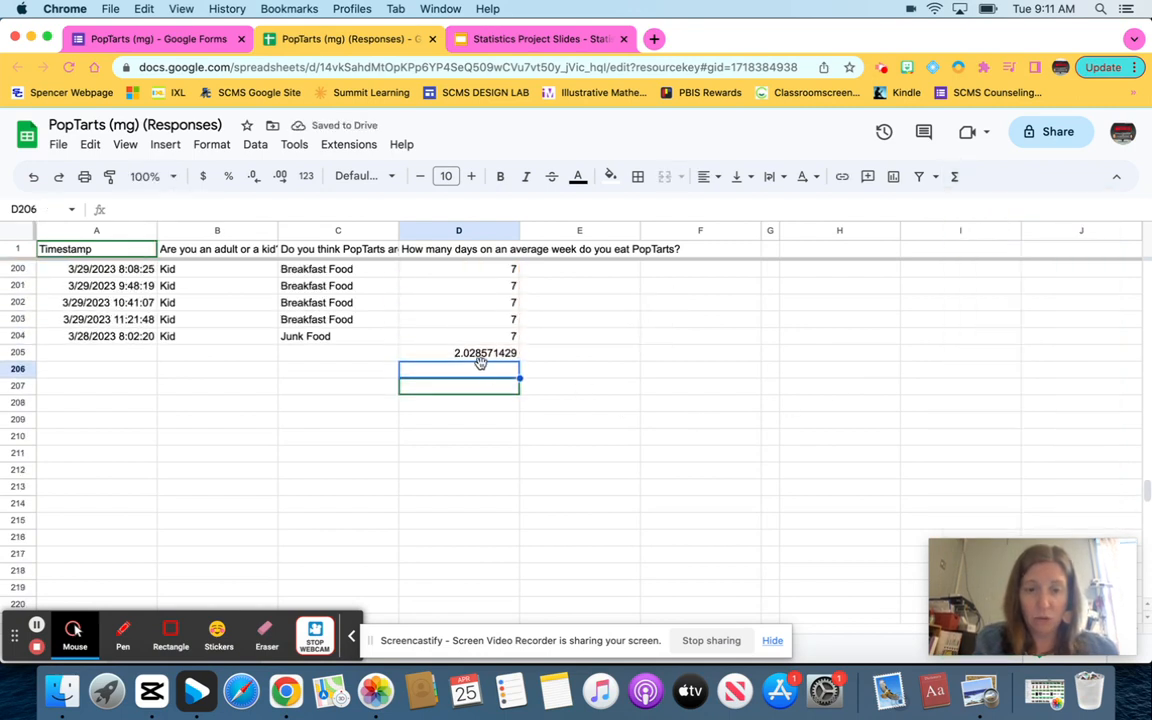
scroll(497, 362, up, 2)
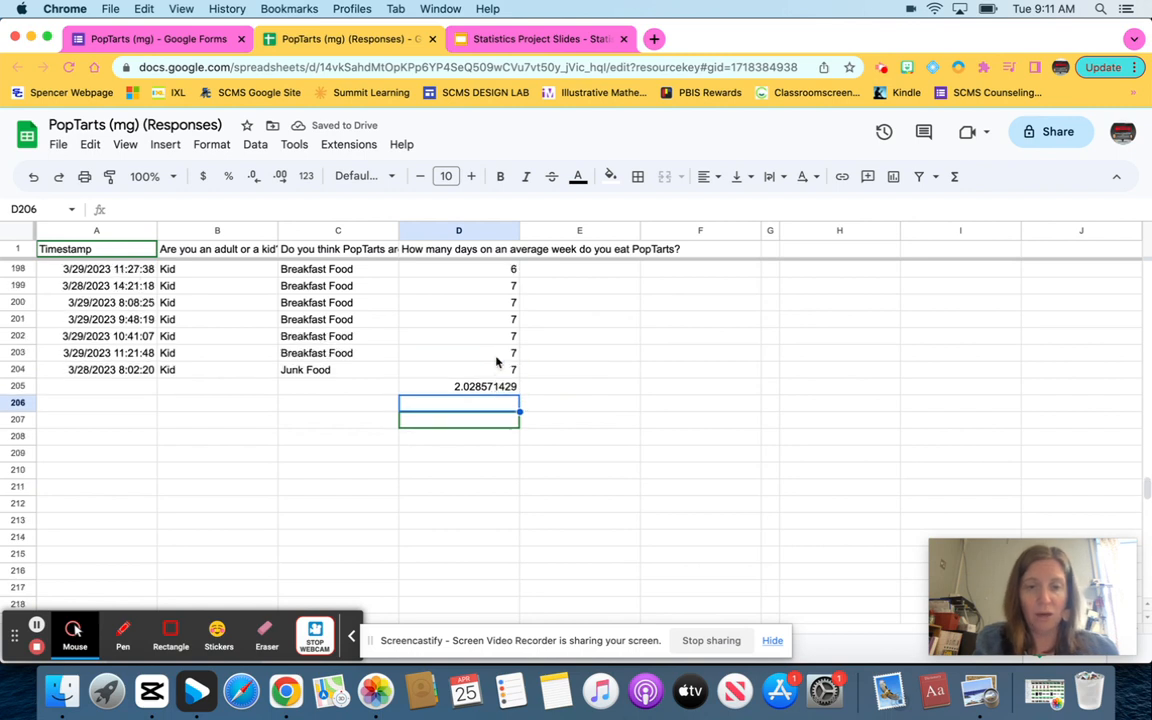
click(497, 403)
key(Delete)
text(=av)
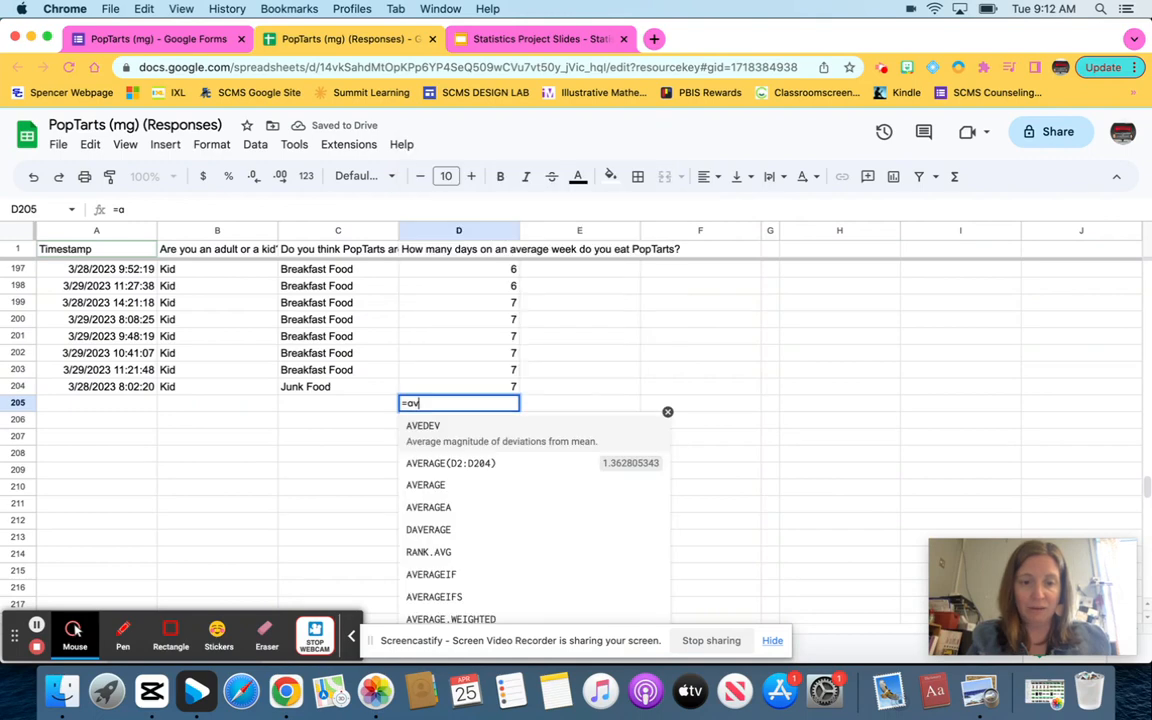
text(erage()
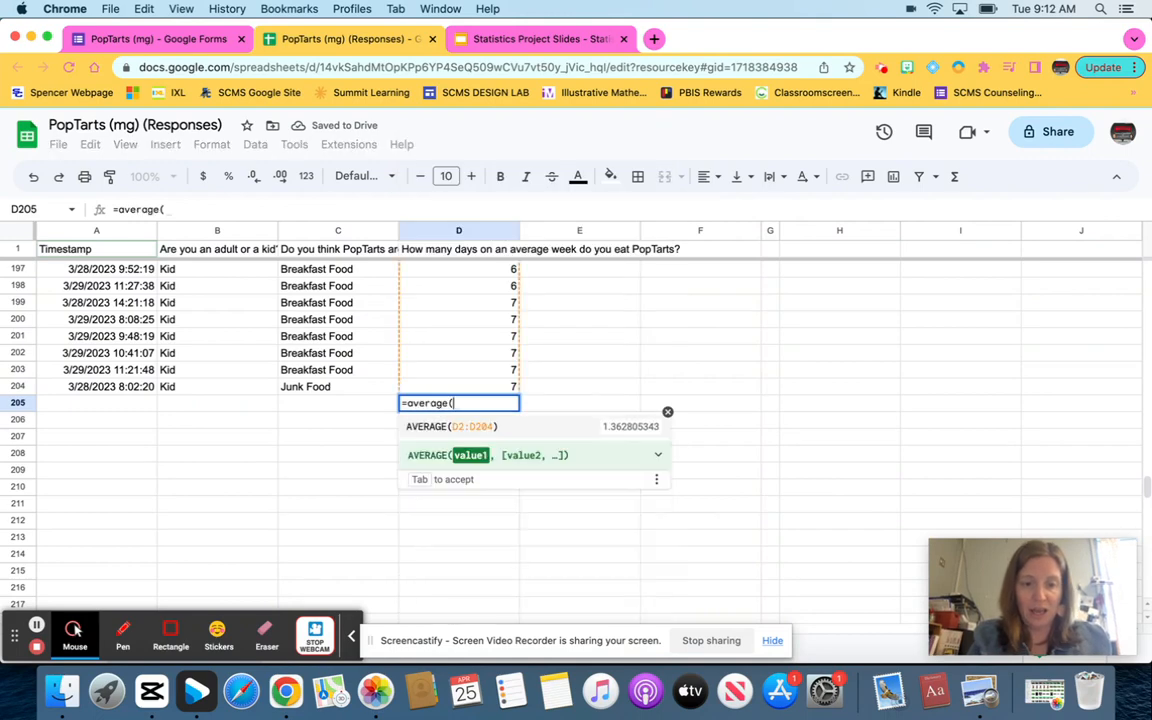
text(d)
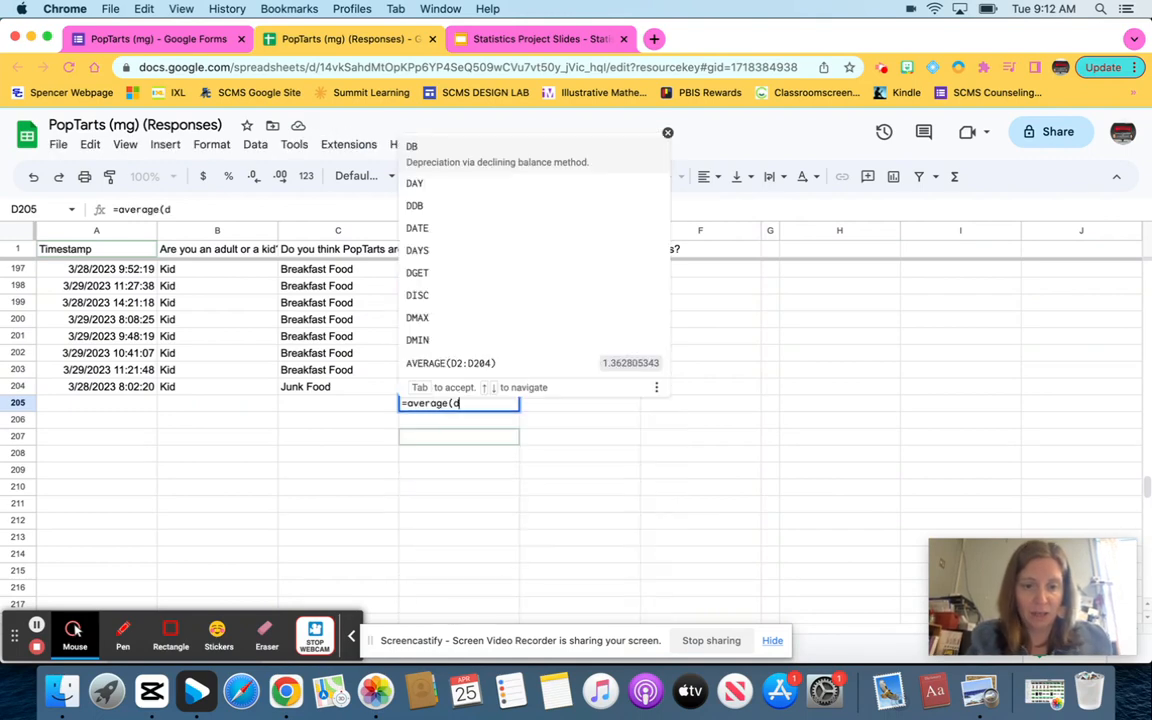
scroll(568, 440, up, 9)
scroll(568, 440, up, 10)
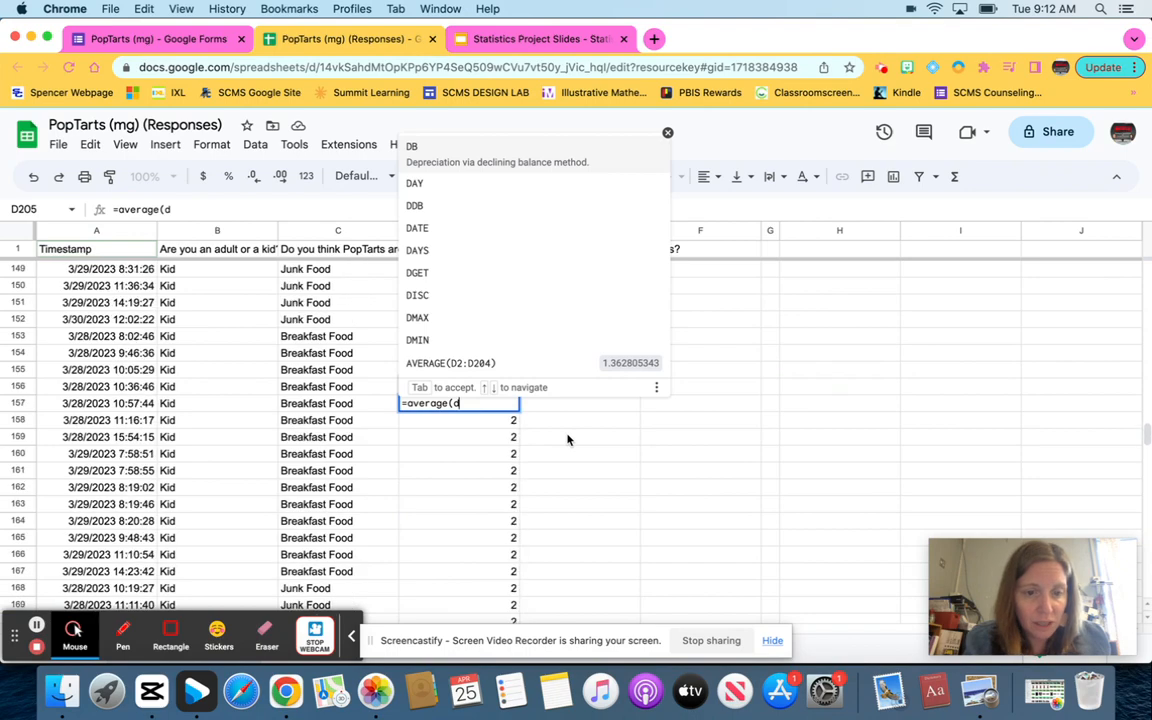
scroll(568, 440, up, 8)
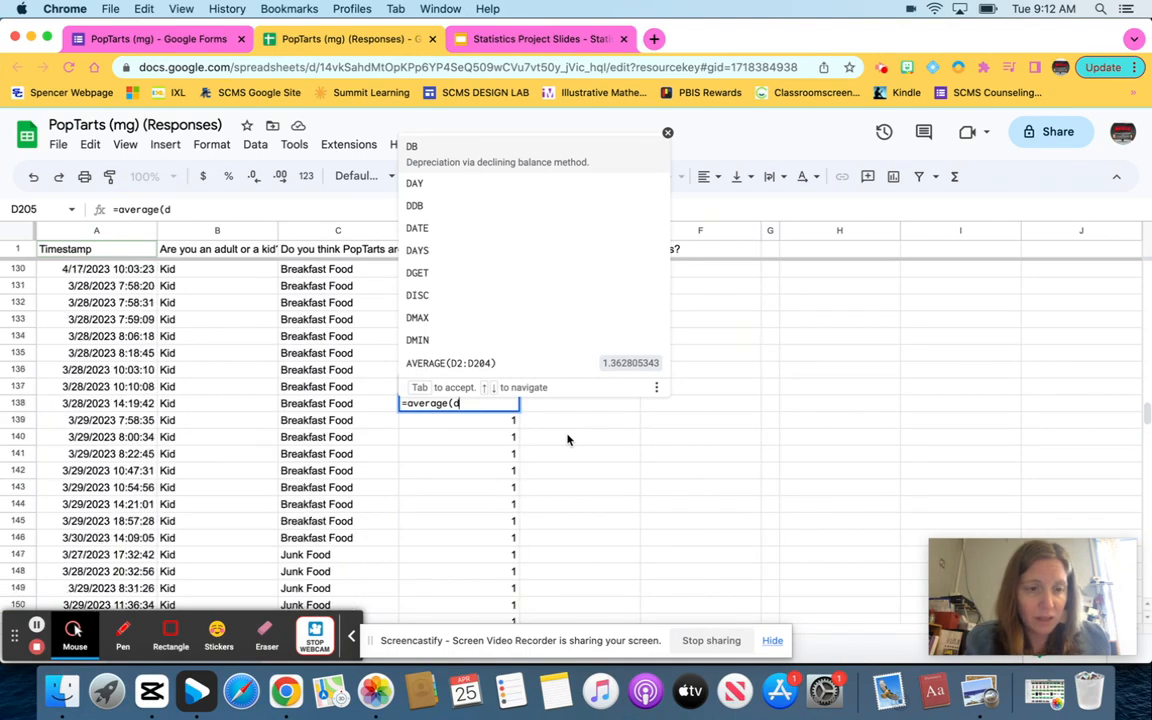
scroll(568, 440, up, 5)
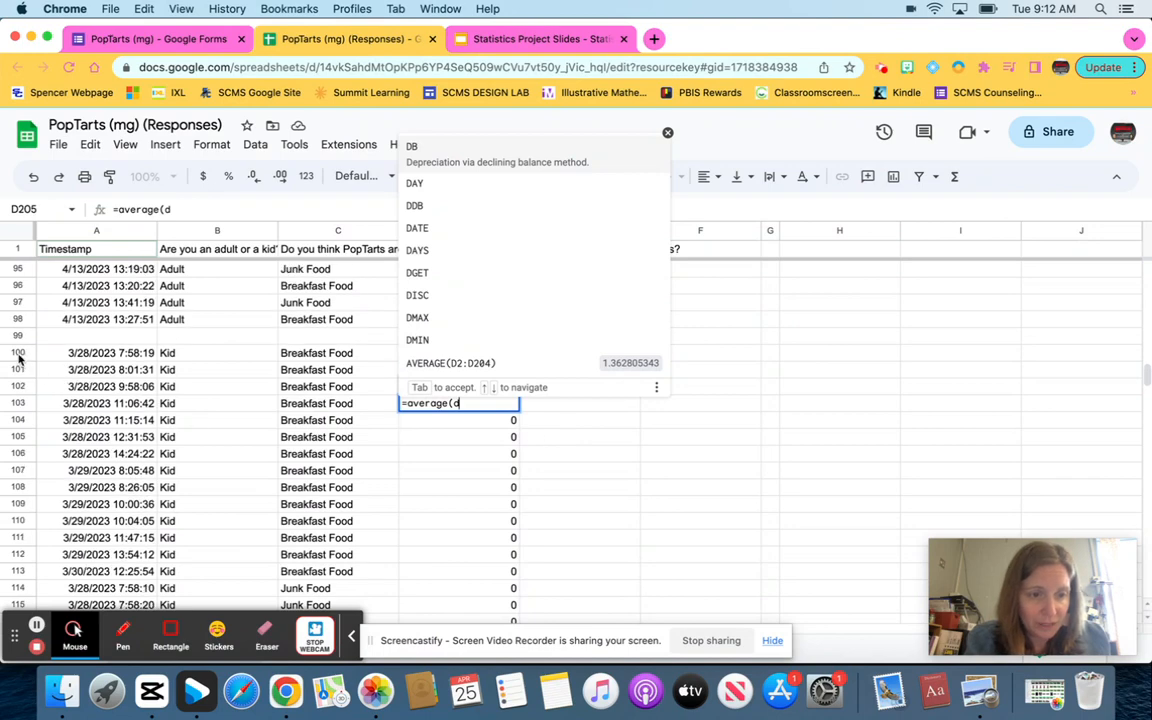
scroll(508, 538, down, 20)
scroll(508, 538, down, 8)
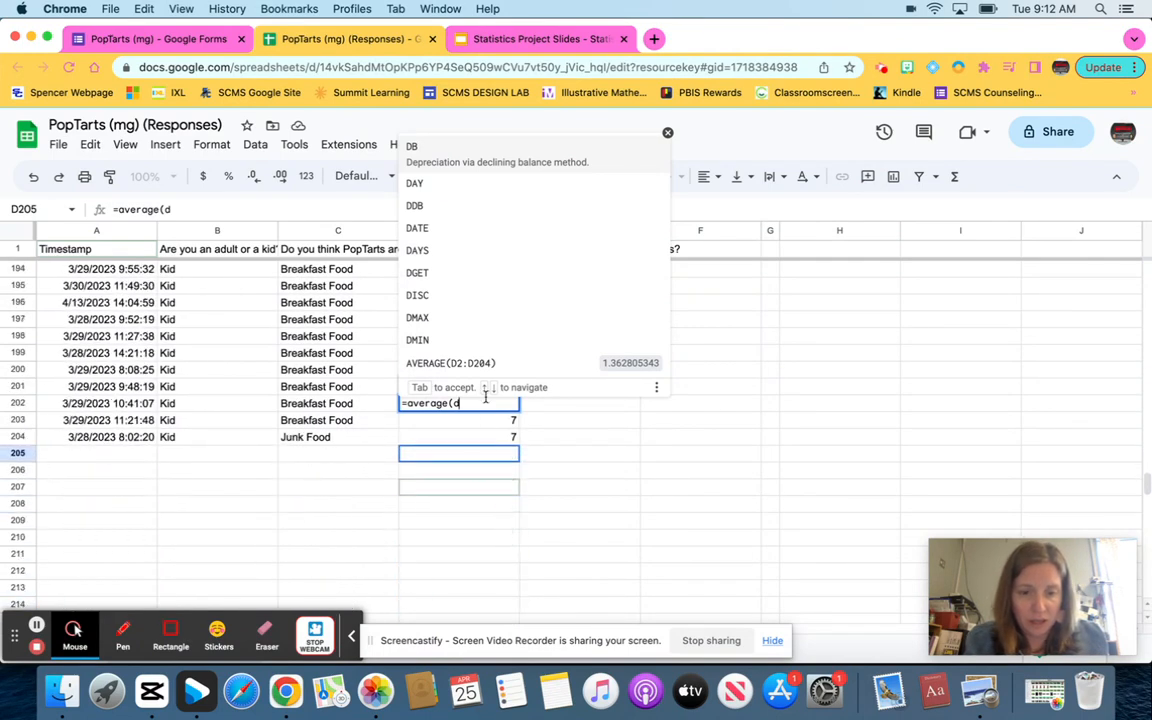
text(100:)
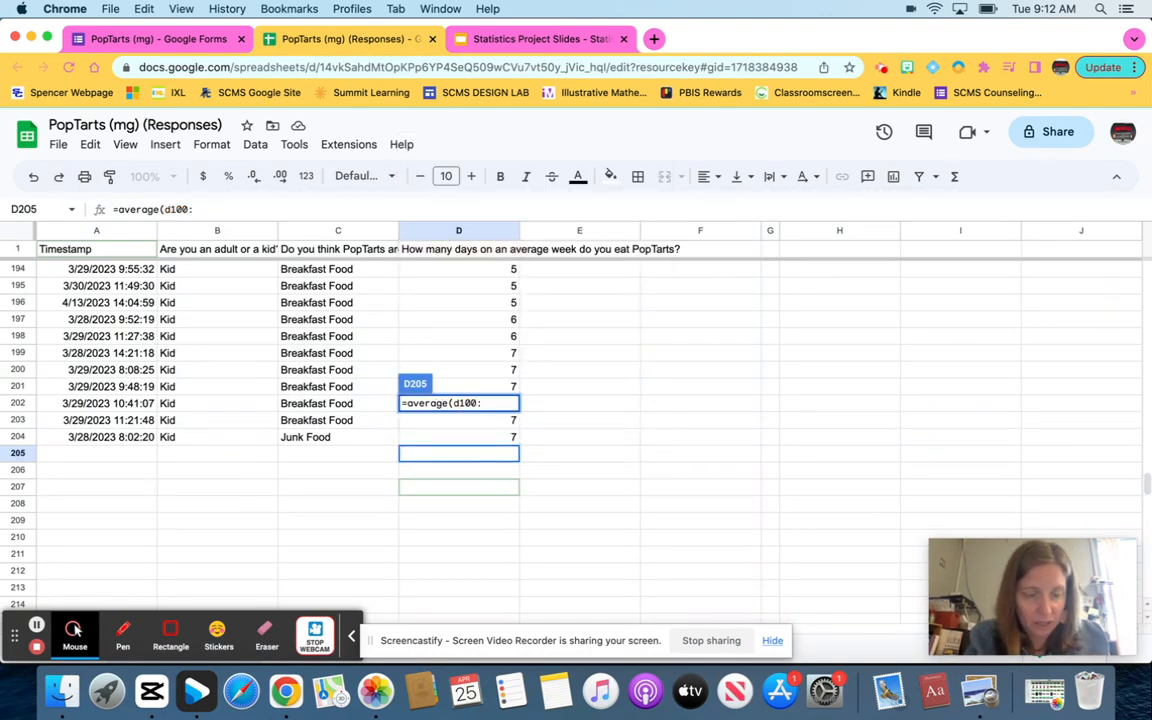
text(d204))
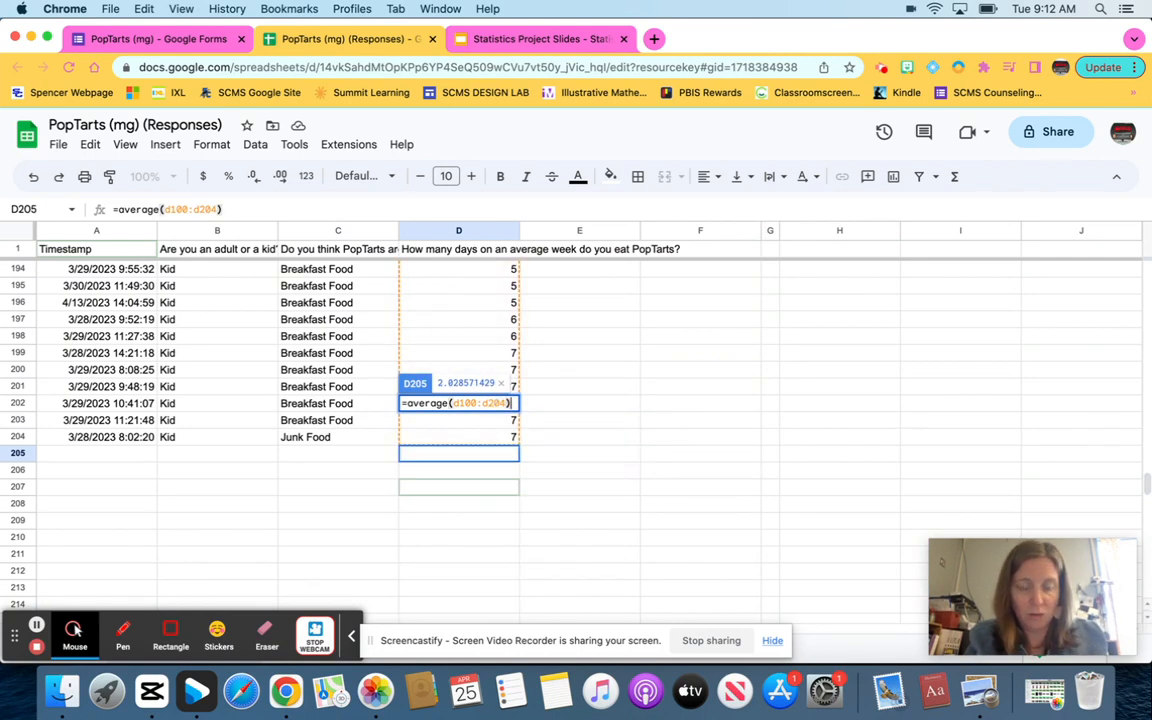
key(Return)
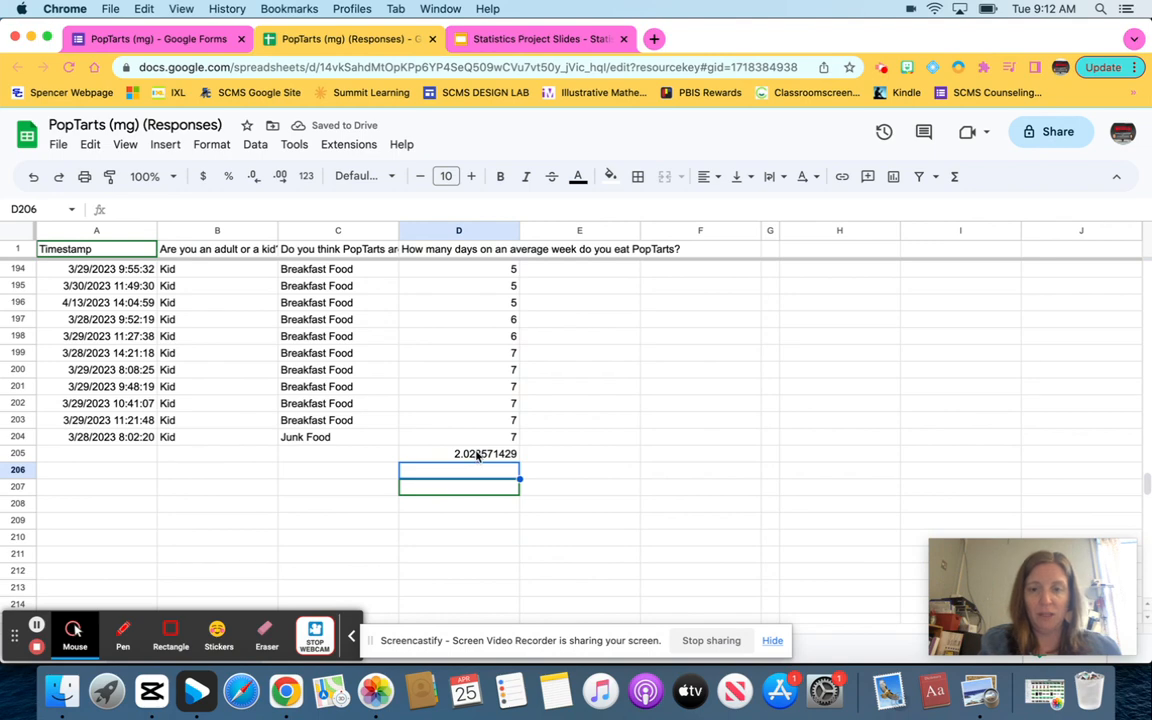
Step: Switch to the statistics project slides and enter 2.03 as the Kids mean in the Measures of Center & Variability table
click(527, 39)
text(2.03)
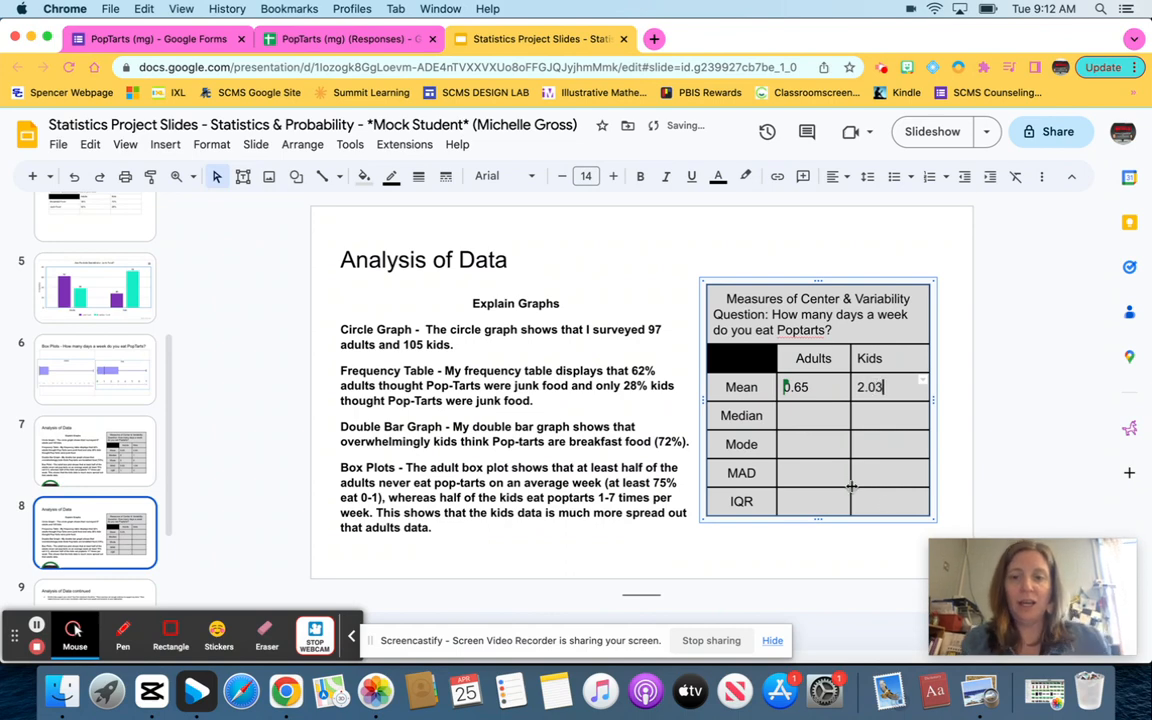